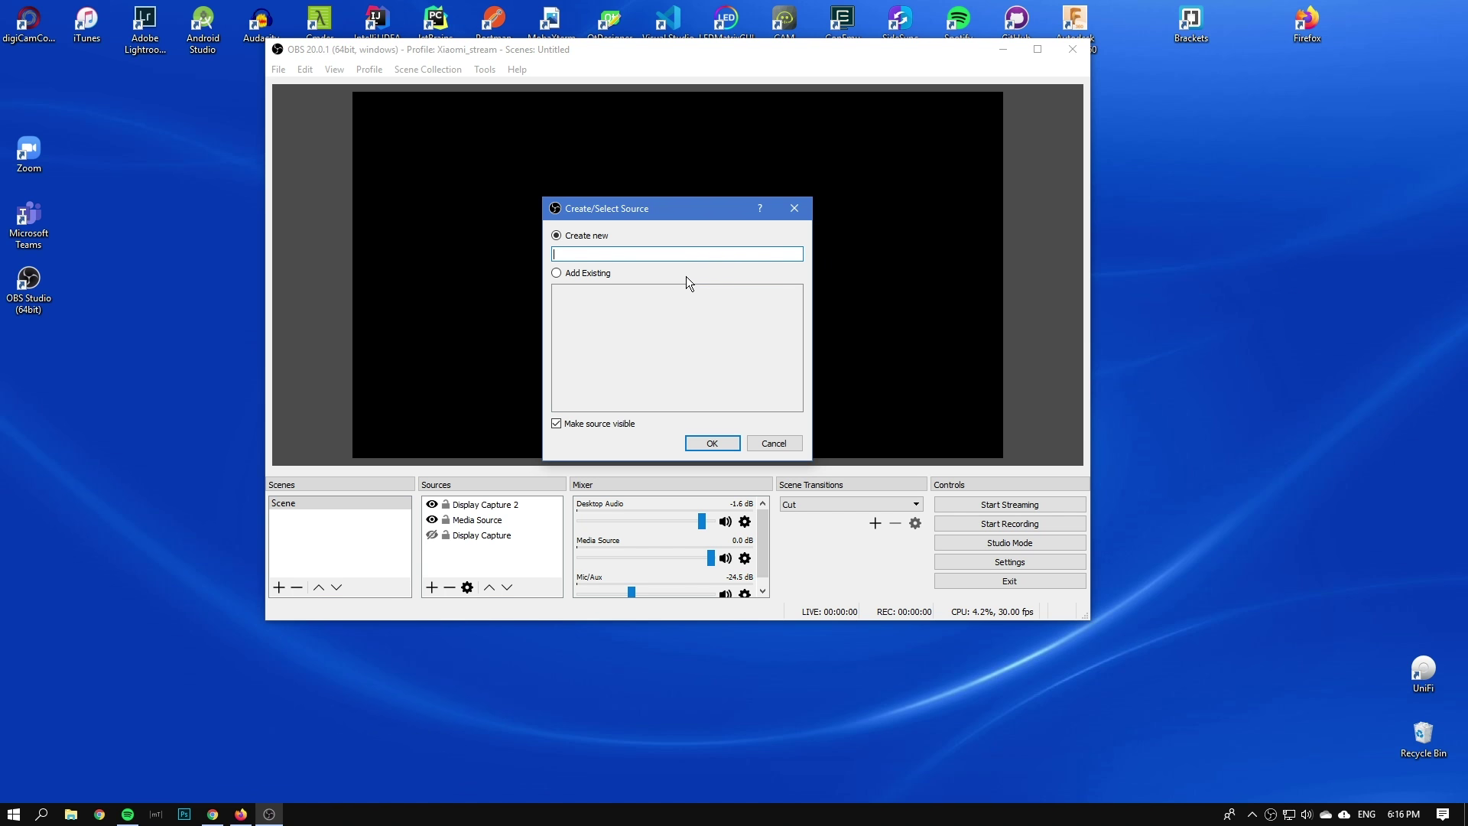
- Create a video capture source named M50 that uses EOS Webcam Utility Beta as its device
{"action": "key", "text": "Return"}
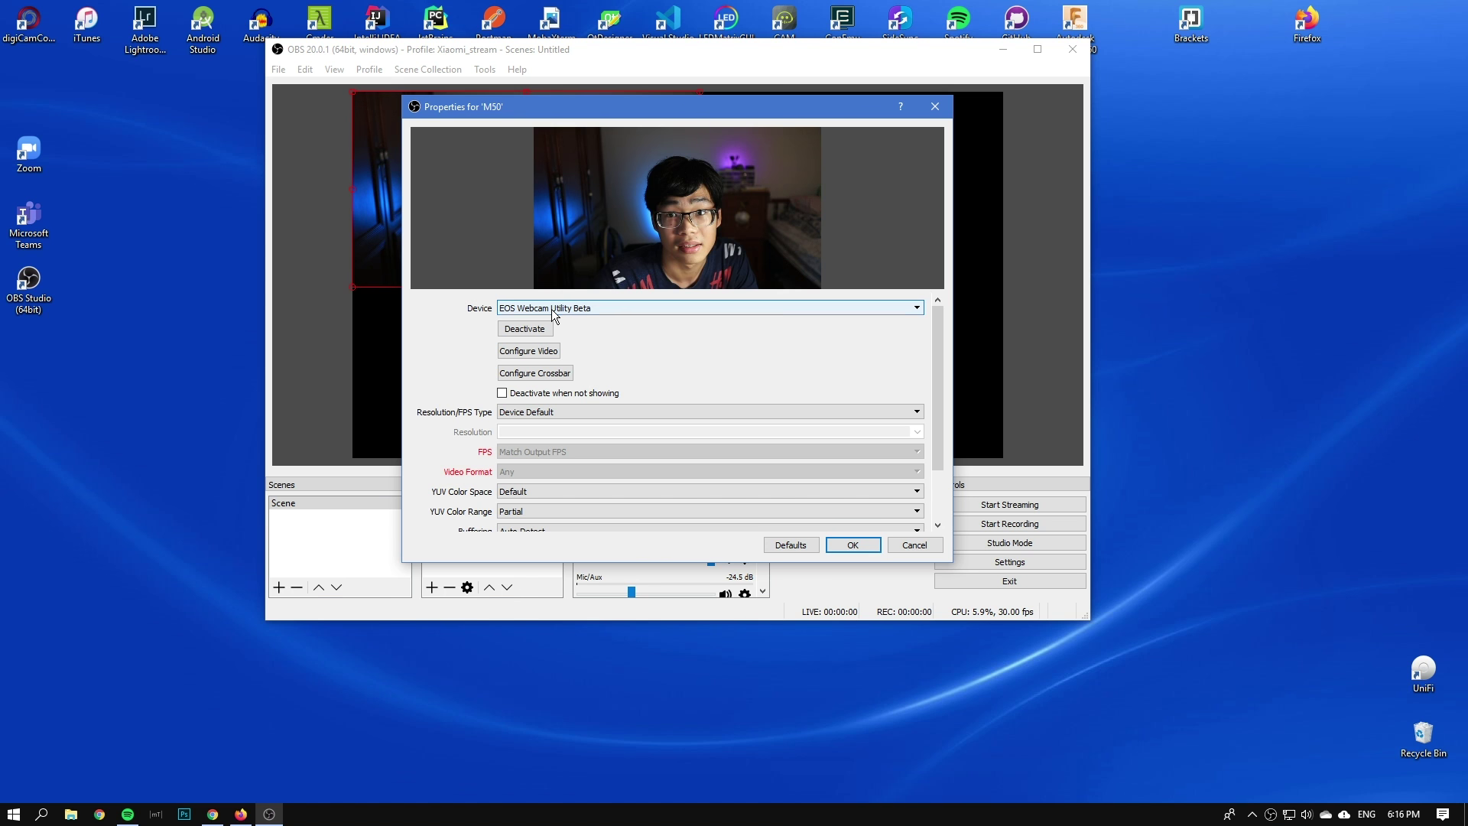
{"action": "left_click", "coordinate": [552, 310]}
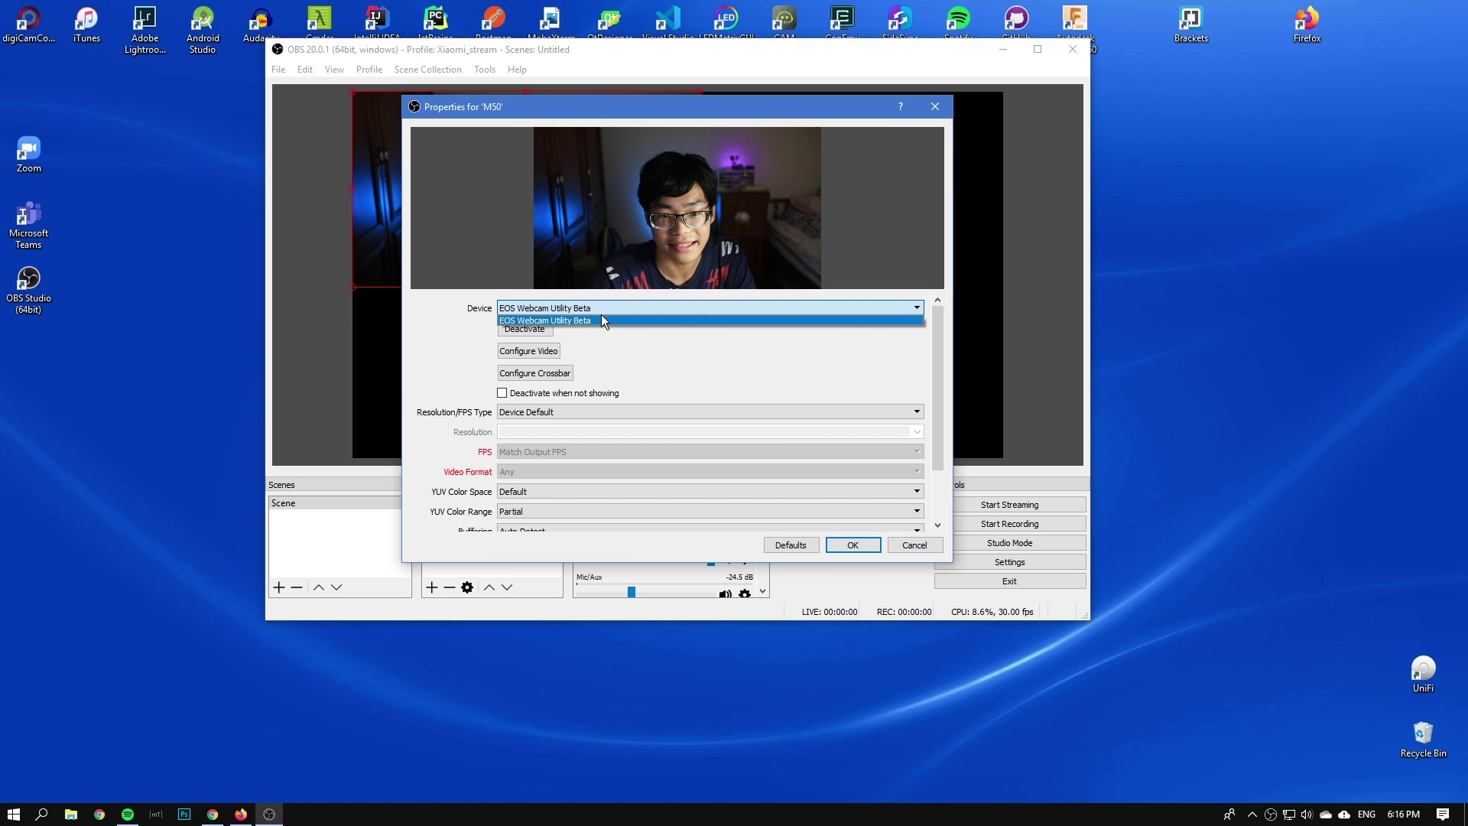
{"action": "left_click", "coordinate": [625, 320]}
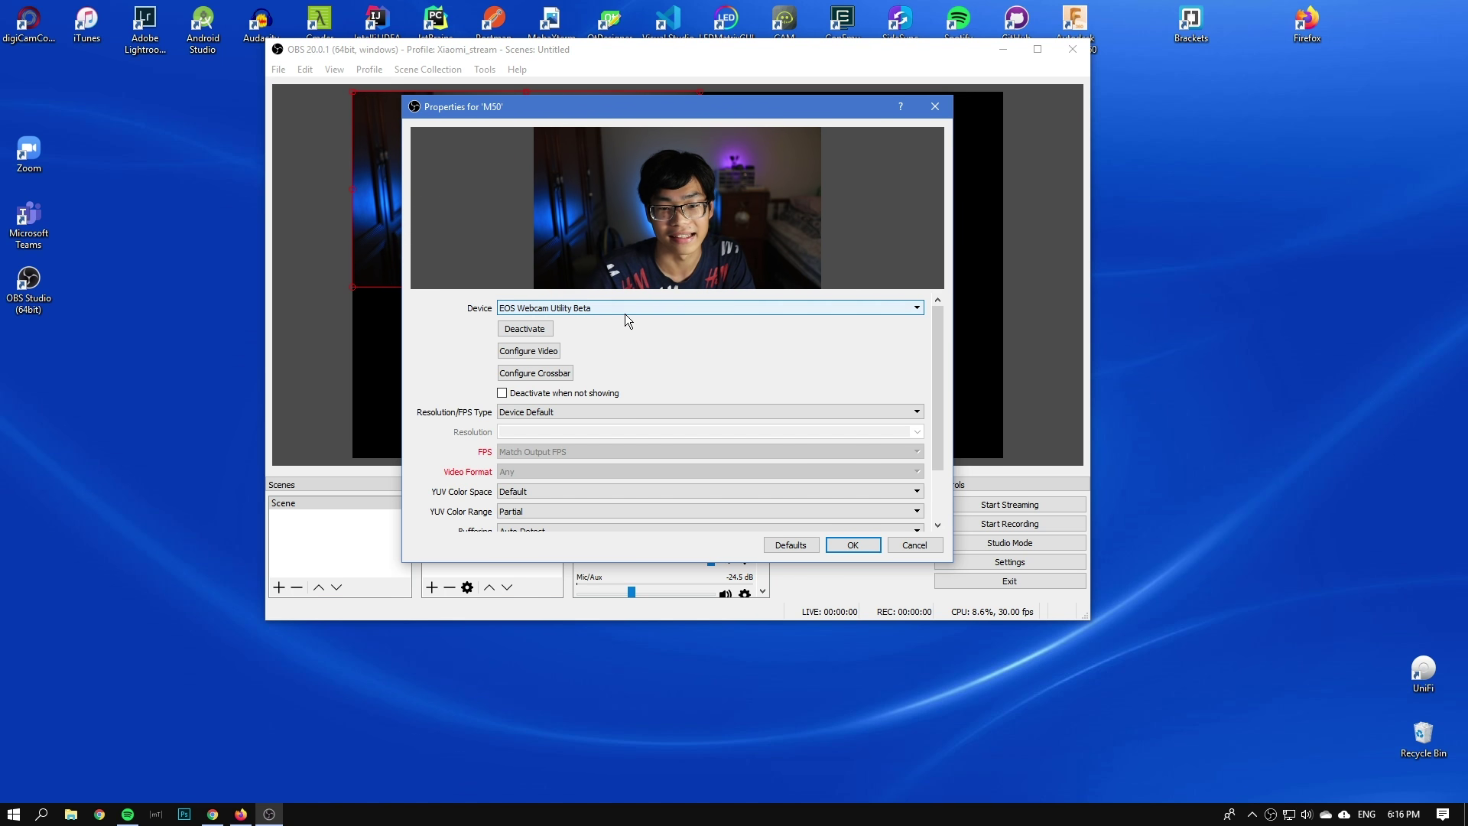
{"action": "left_click", "coordinate": [852, 546]}
- Enlarge the M50 camera source to fill the whole canvas in the maximized window, and close OBS
{"action": "double_click", "coordinate": [815, 50]}
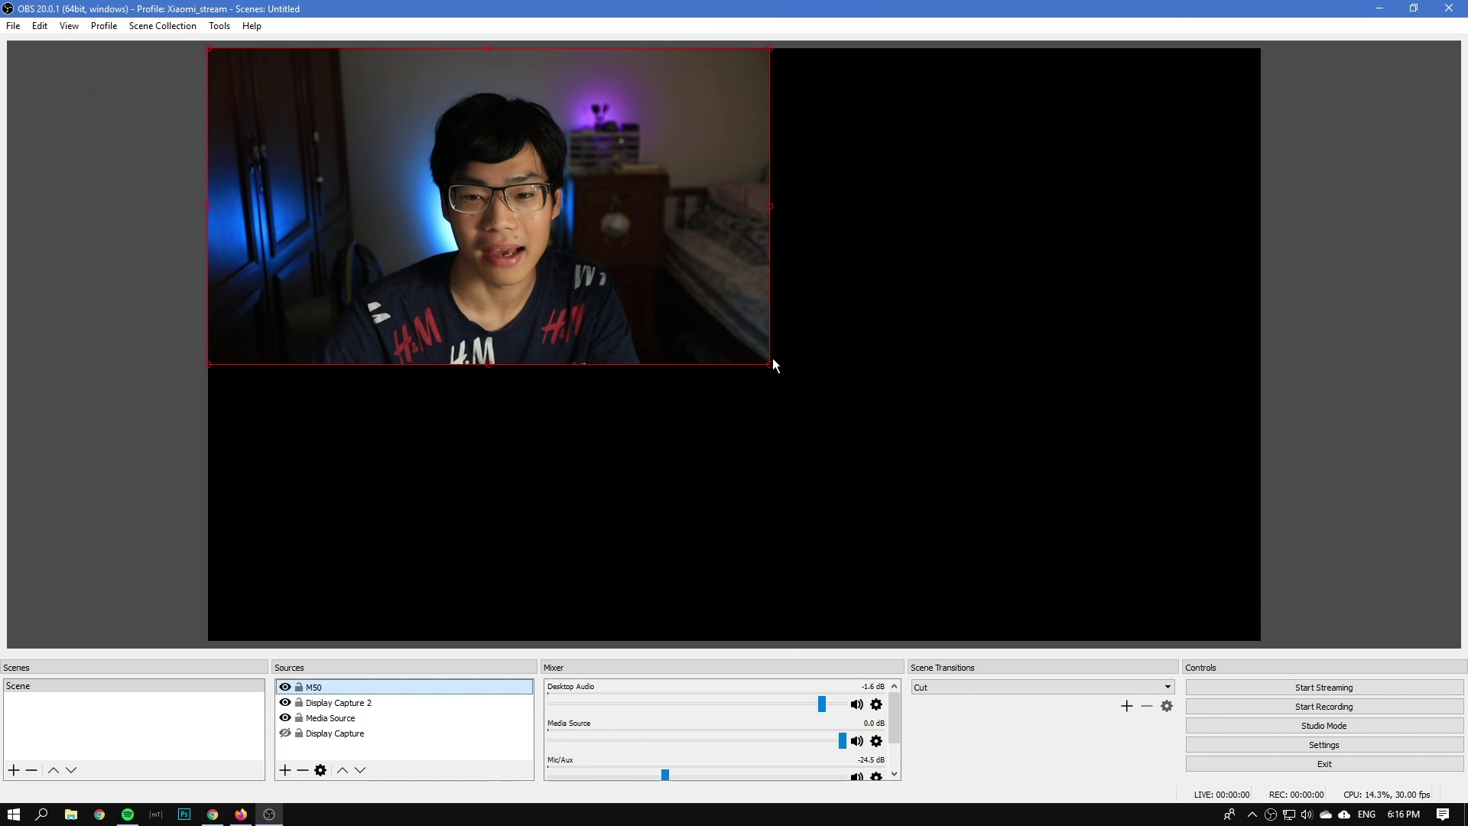
{"action": "left_click_drag", "start_coordinate": [769, 361], "coordinate": [1263, 627]}
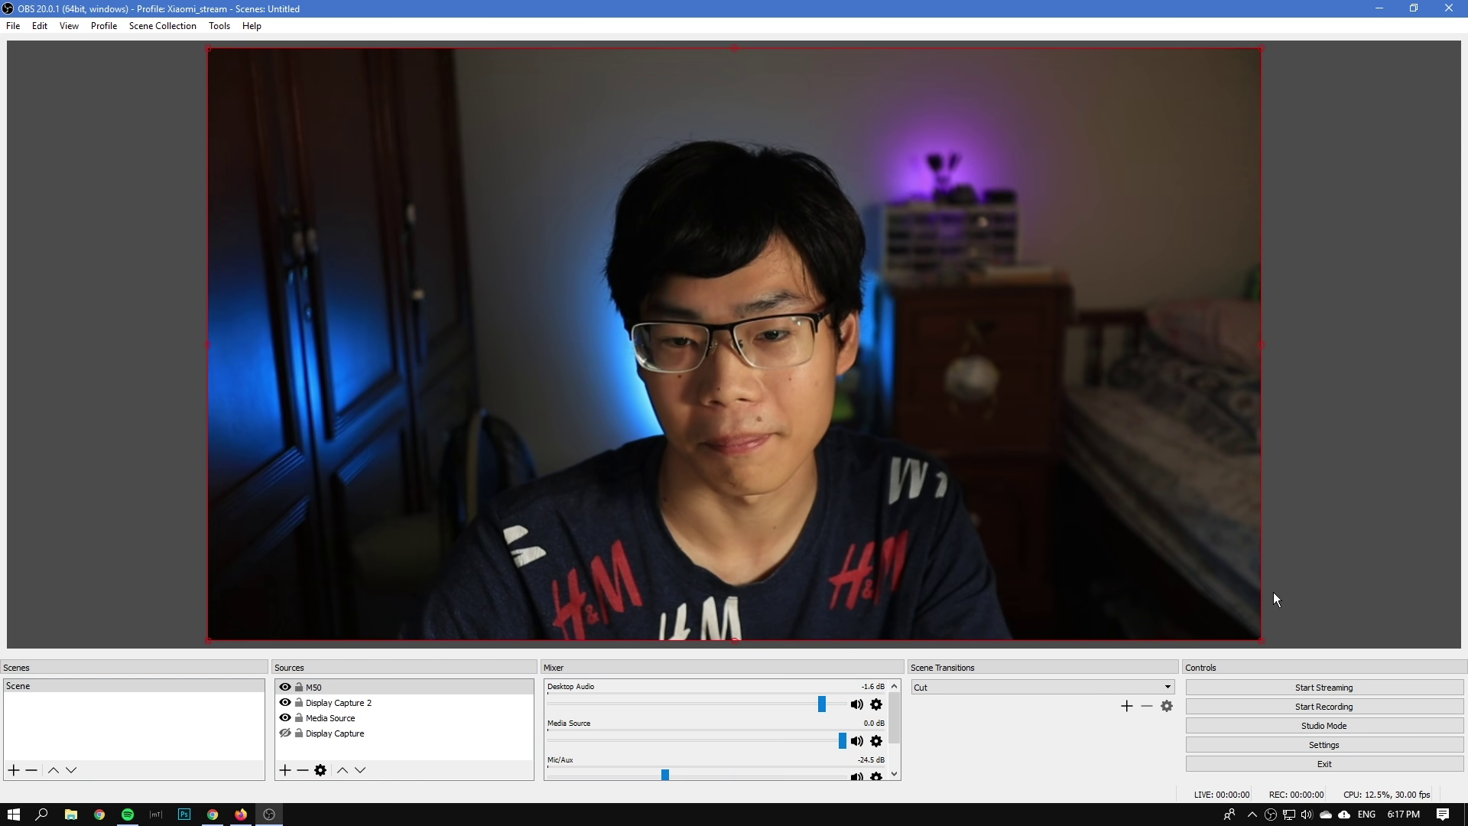
{"action": "left_click", "coordinate": [1289, 558]}
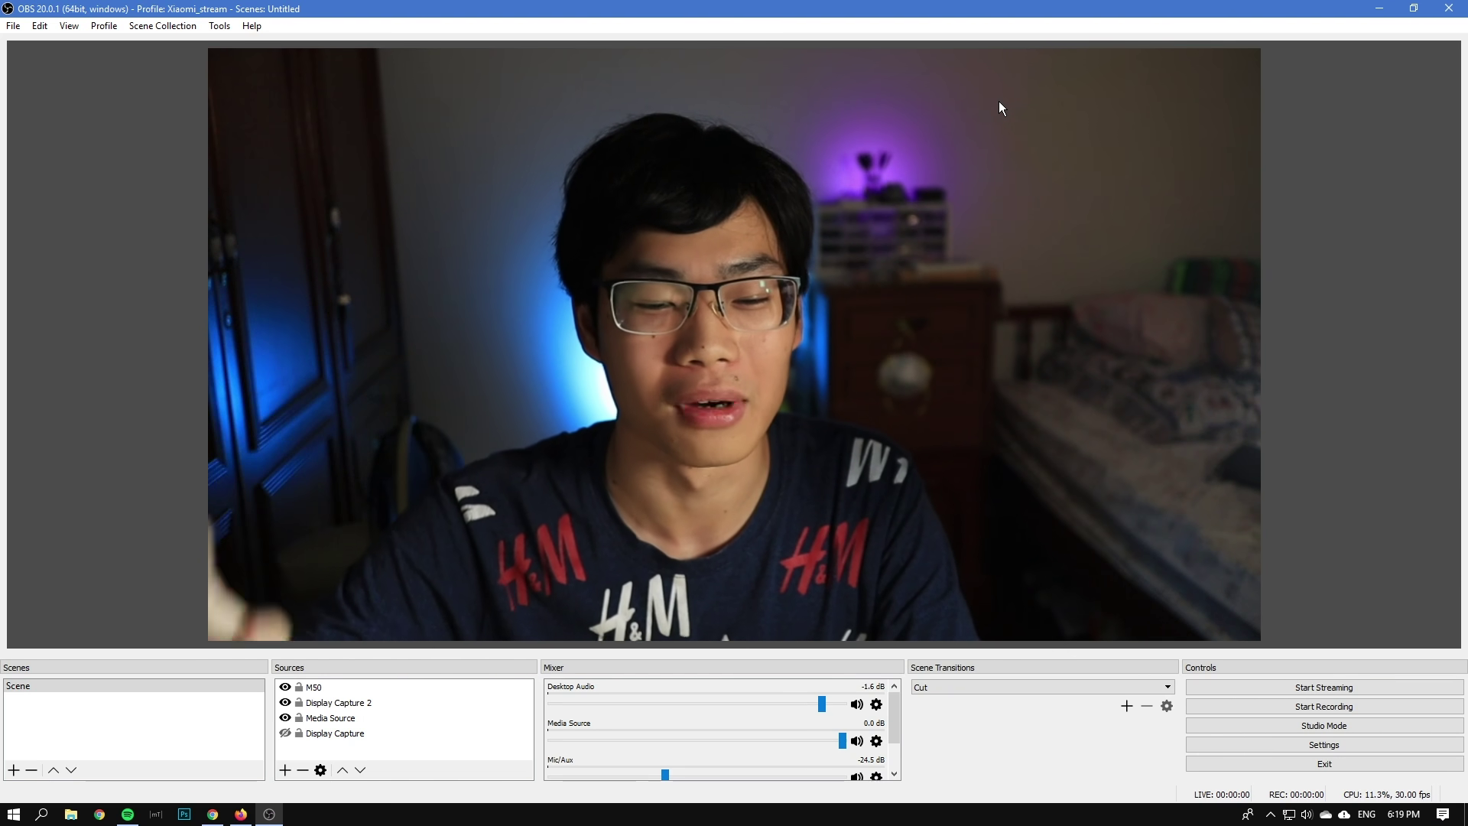
{"action": "left_click", "coordinate": [1448, 8]}
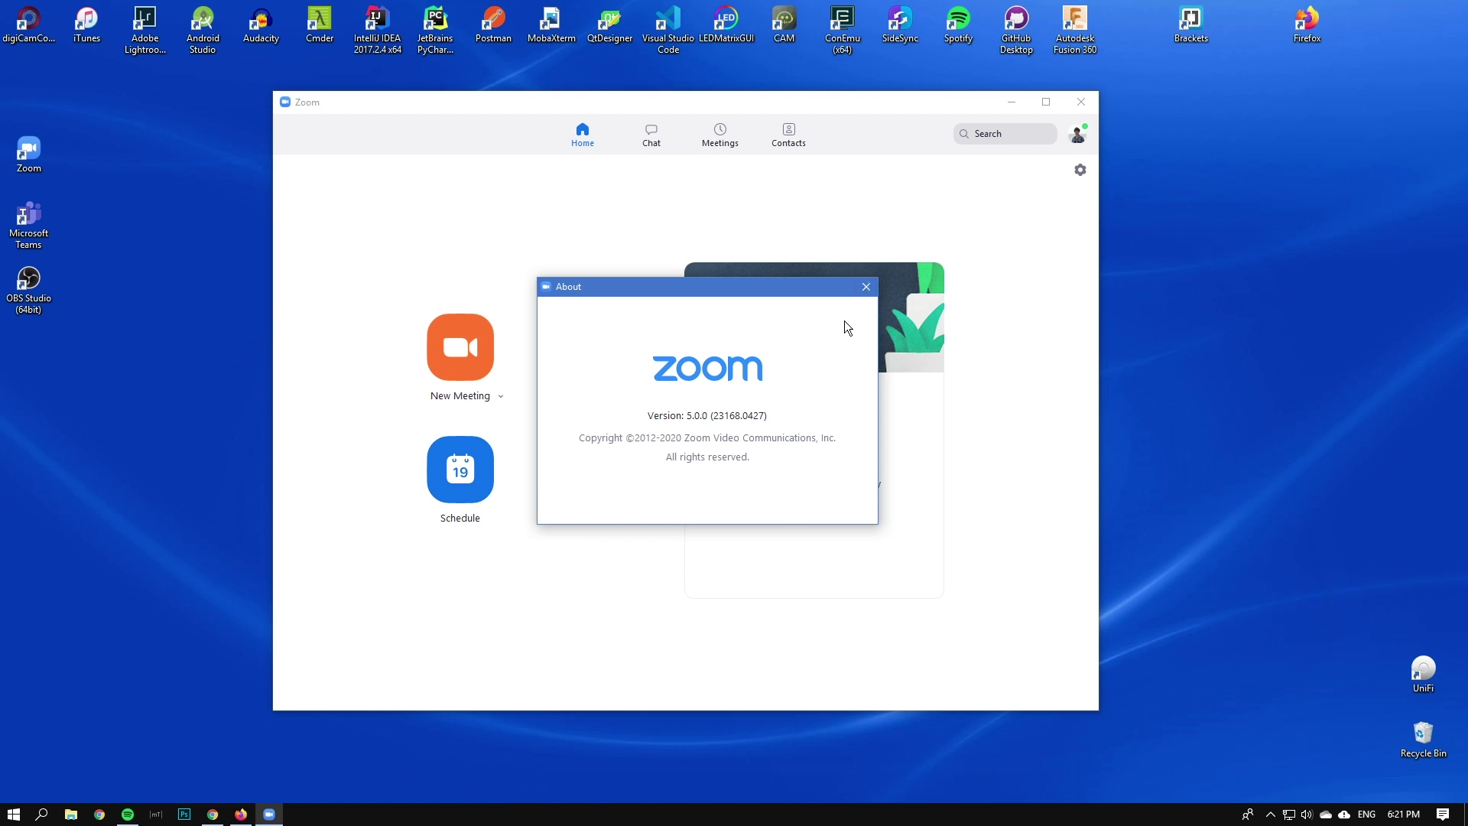
- Check the available cameras in Zoom's video settings, keeping EOS Webcam Utility Beta selected, and close Zoom
{"action": "left_click", "coordinate": [864, 291]}
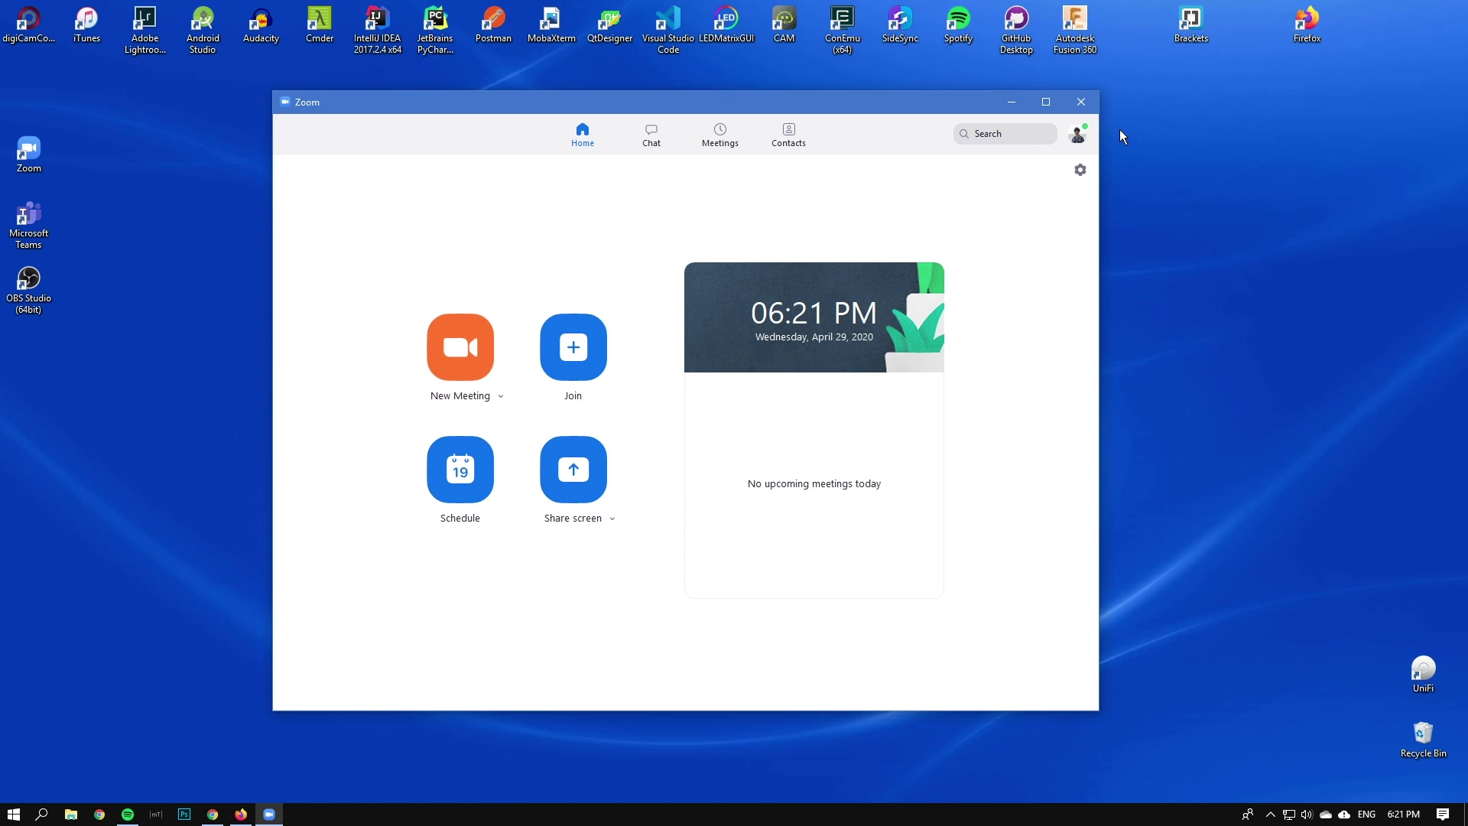
{"action": "left_click", "coordinate": [1084, 140]}
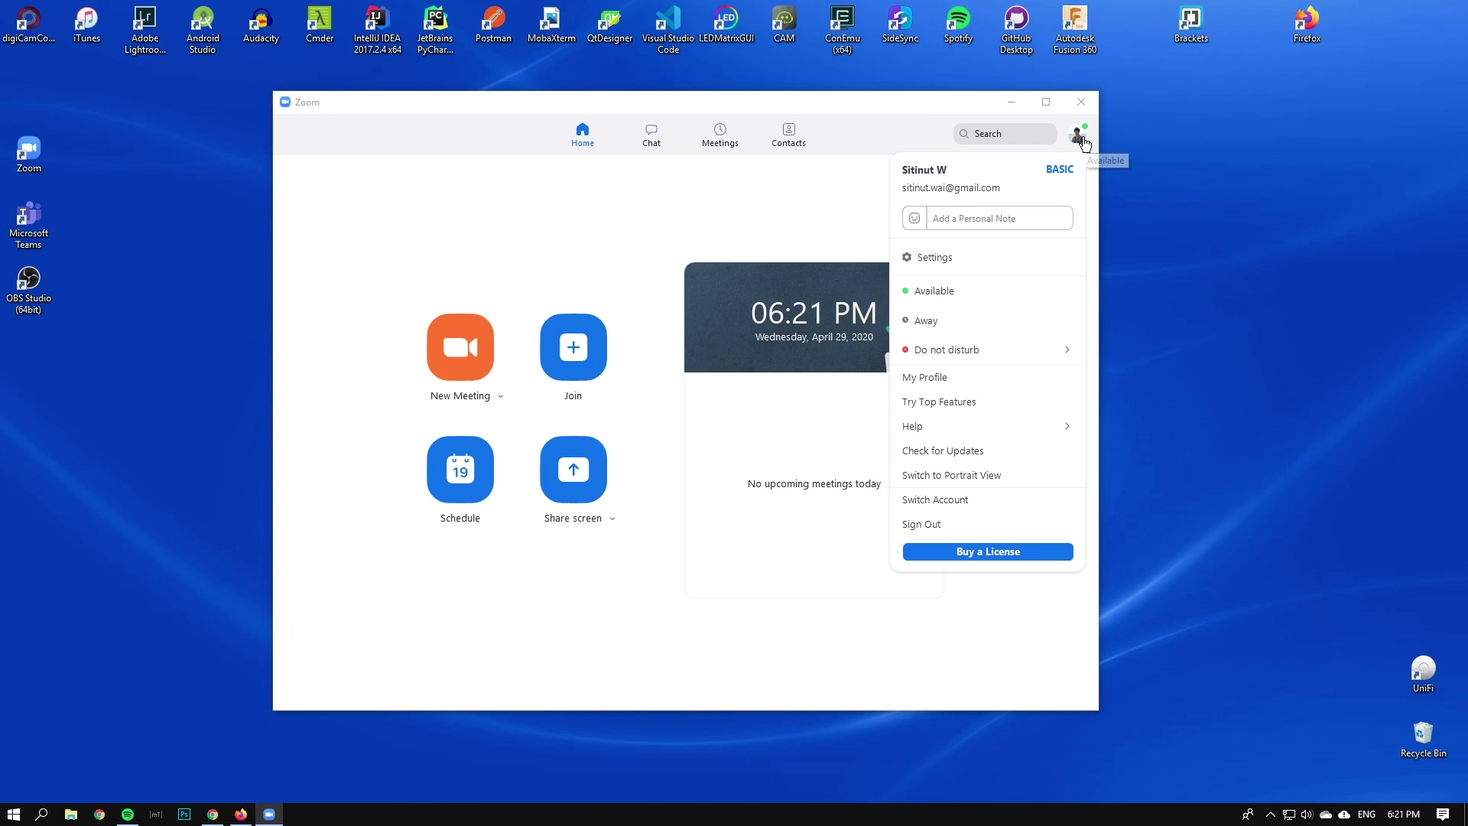
{"action": "left_click", "coordinate": [983, 253]}
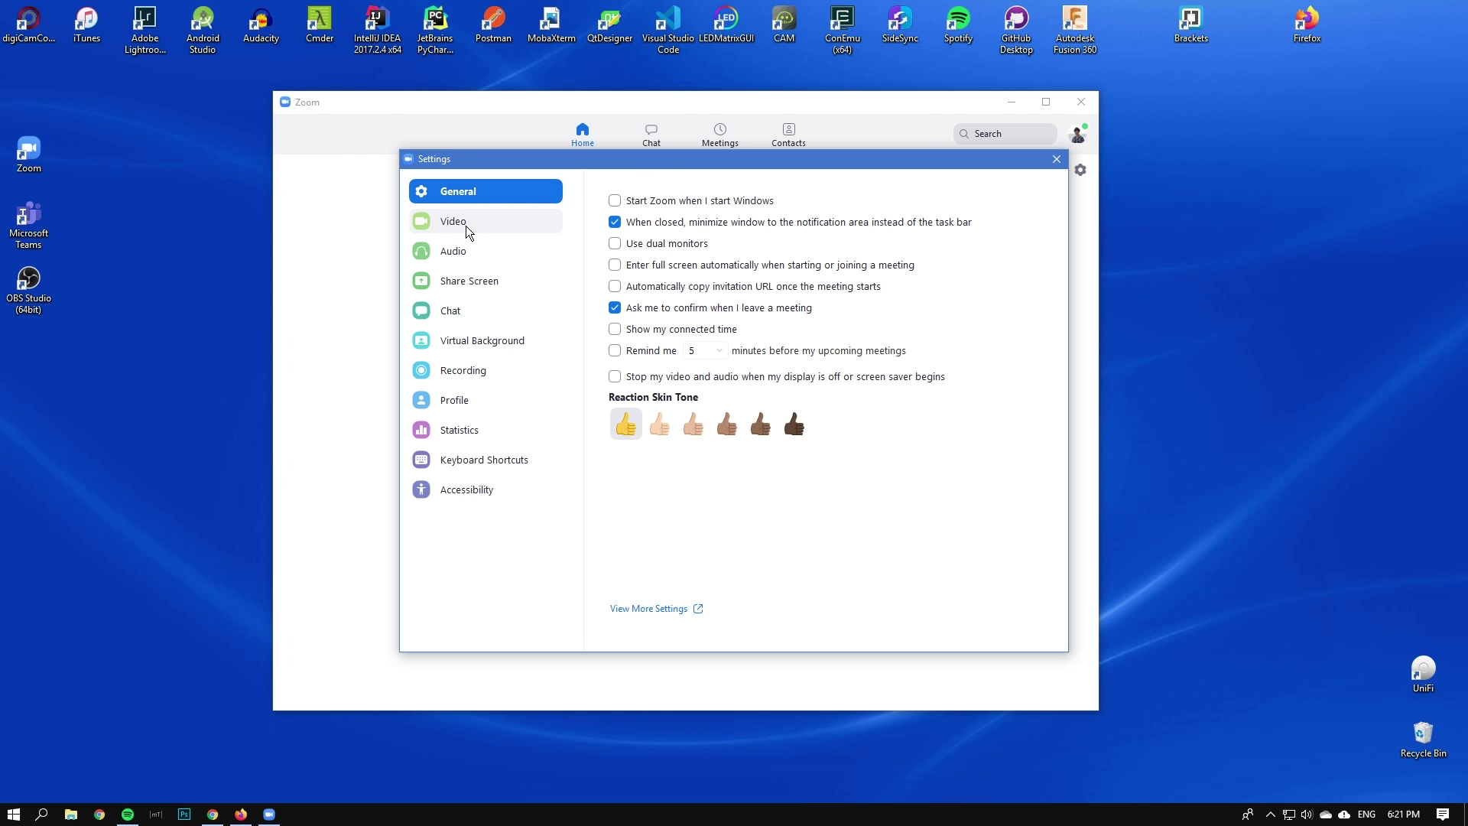
{"action": "left_click", "coordinate": [504, 229]}
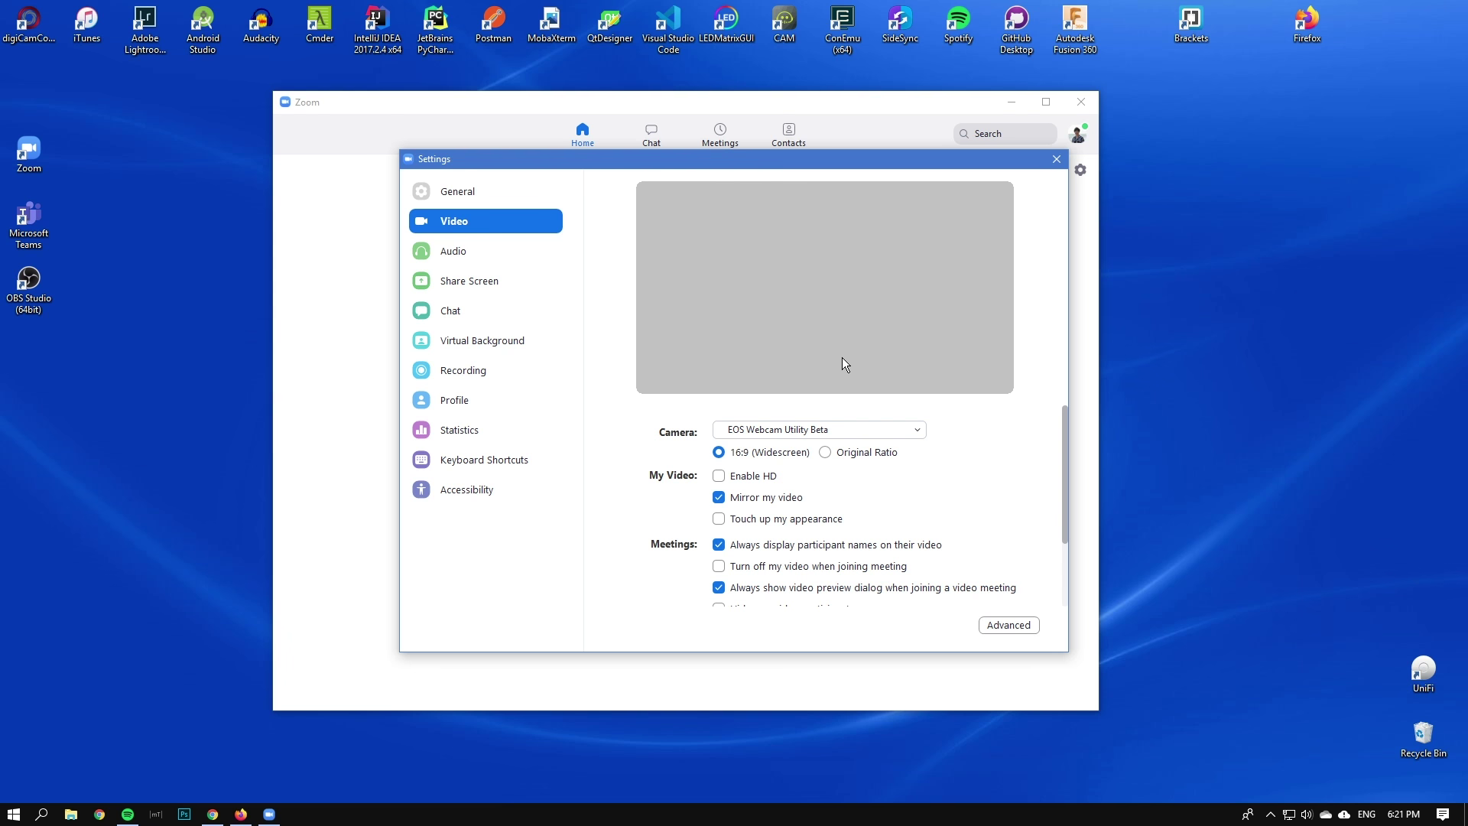
{"action": "left_click", "coordinate": [903, 429]}
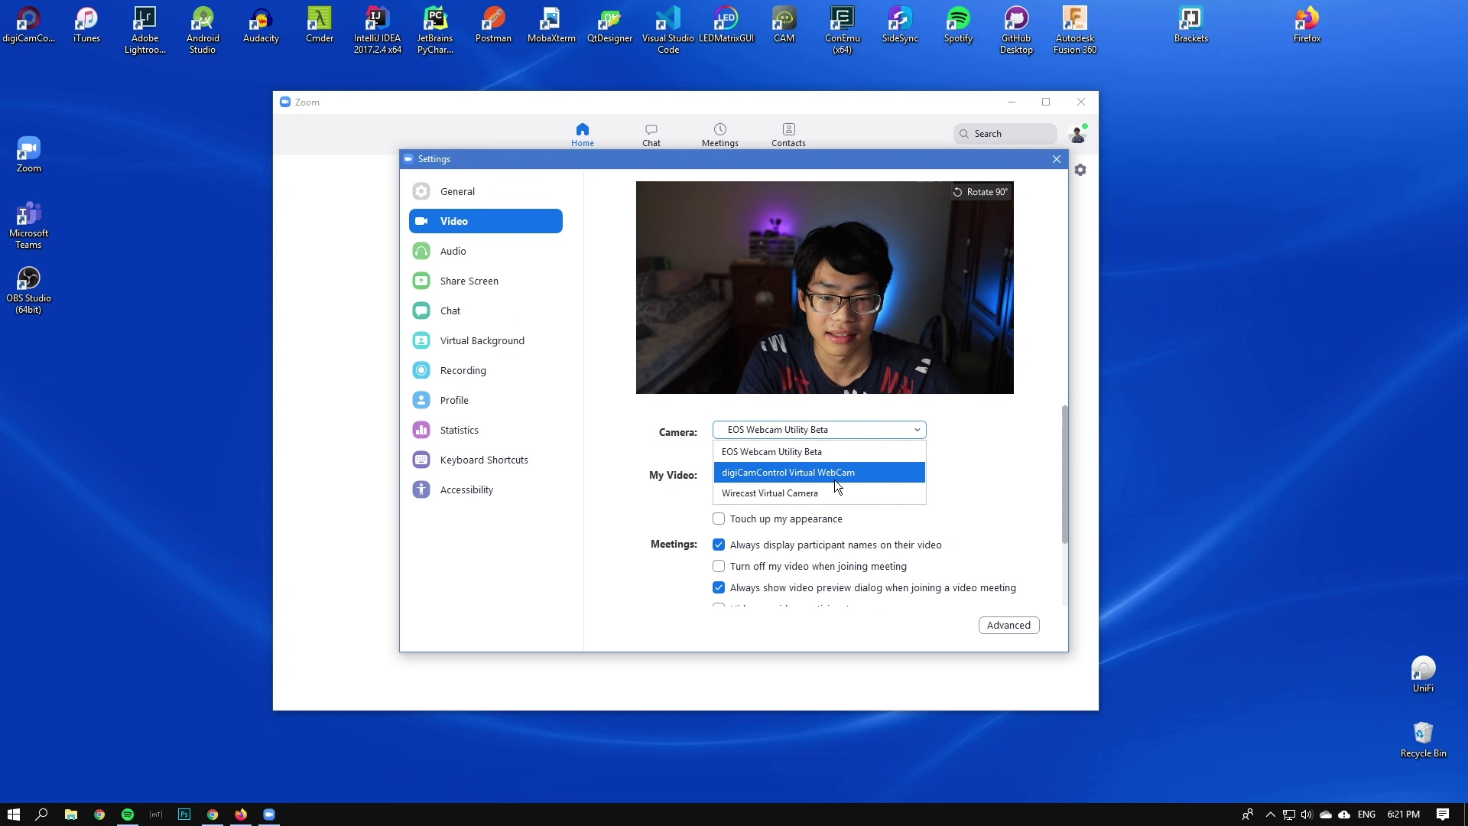
{"action": "left_click", "coordinate": [808, 431]}
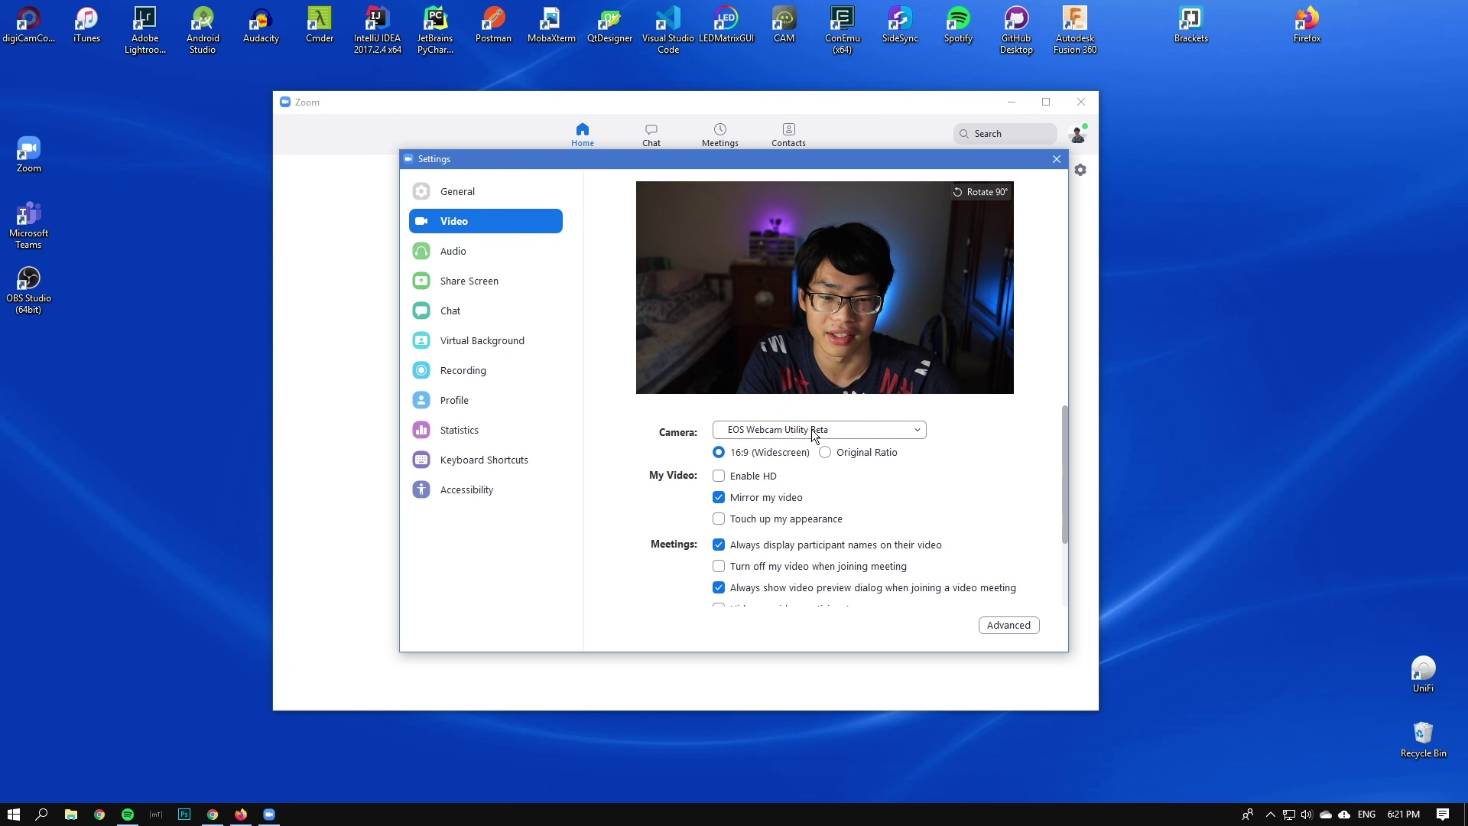
{"action": "left_click", "coordinate": [1056, 159]}
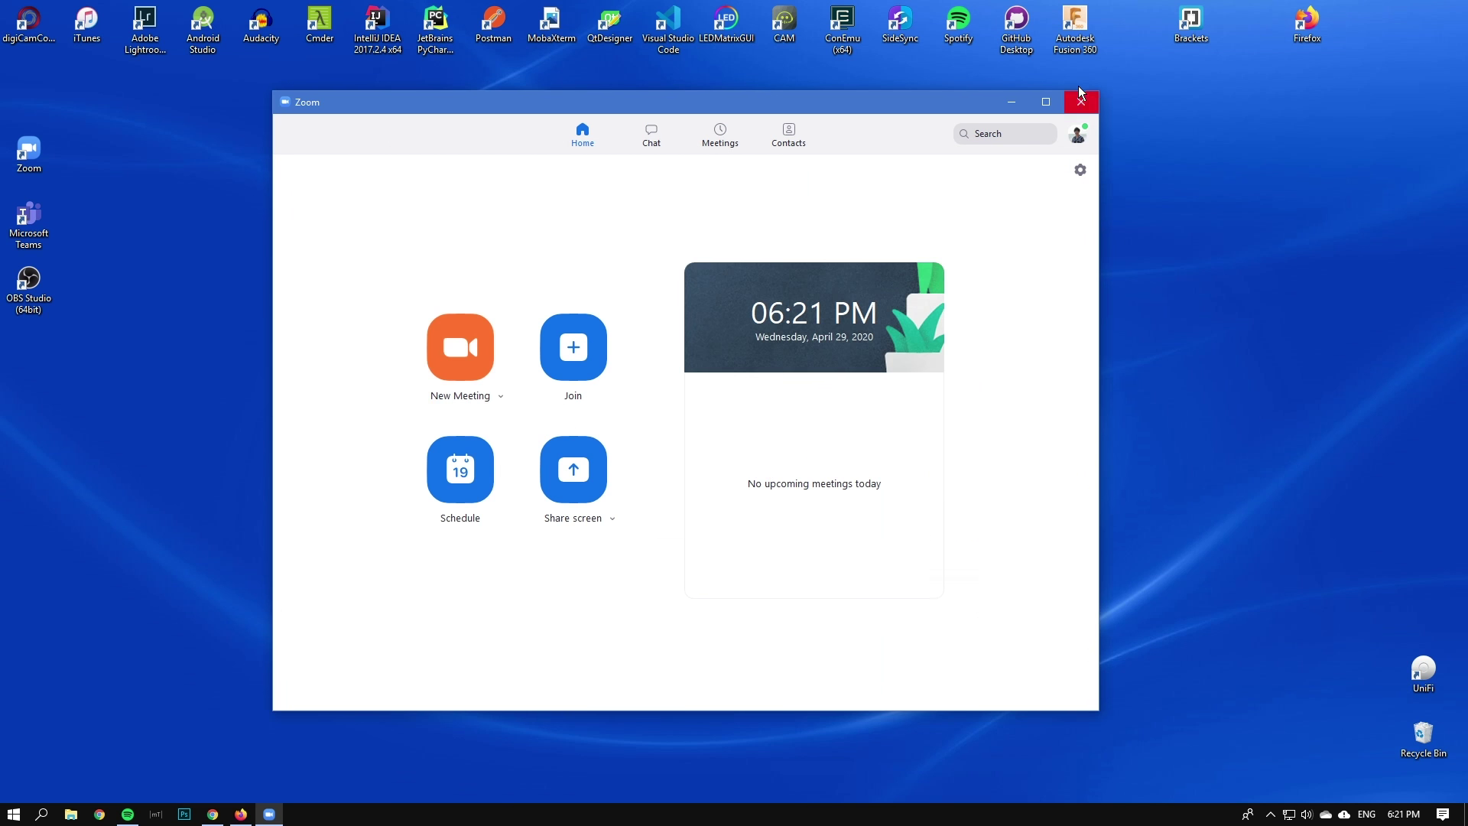
{"action": "left_click", "coordinate": [1081, 102]}
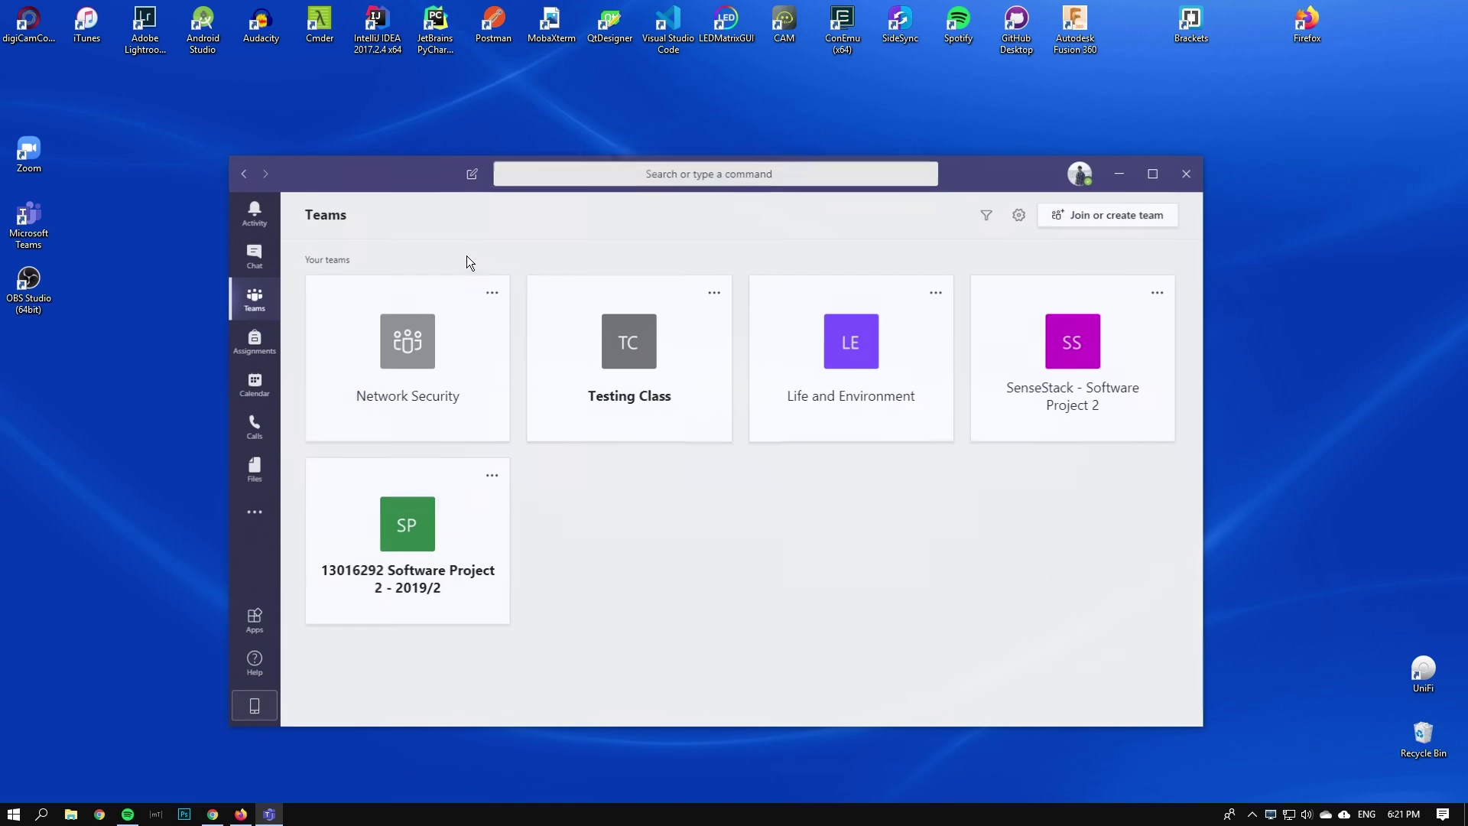
- Check which camera is available in the device settings of Microsoft Teams, and close its window
{"action": "left_click", "coordinate": [1083, 170]}
{"action": "left_click", "coordinate": [1042, 332]}
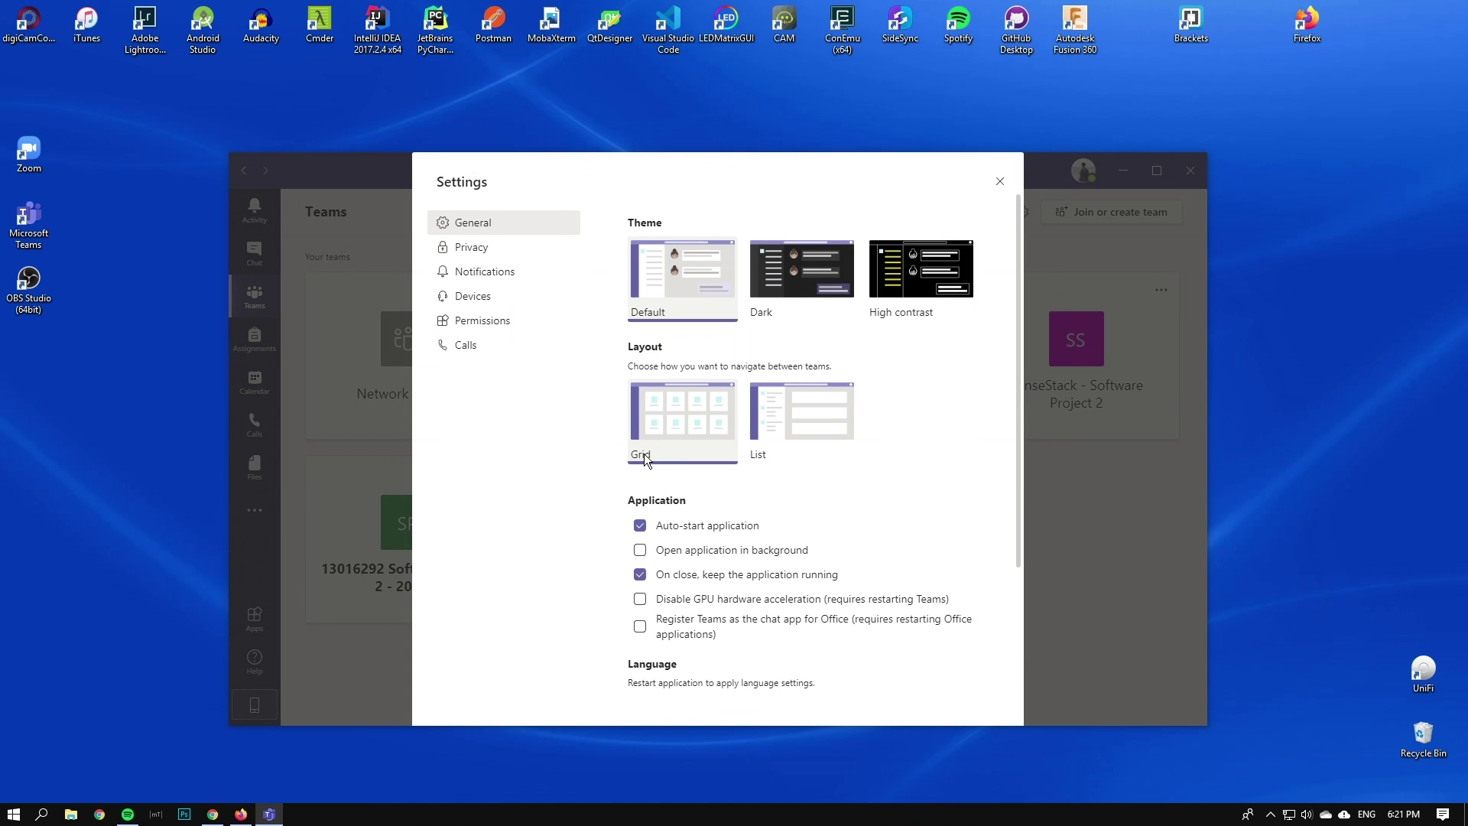
{"action": "left_click", "coordinate": [489, 347]}
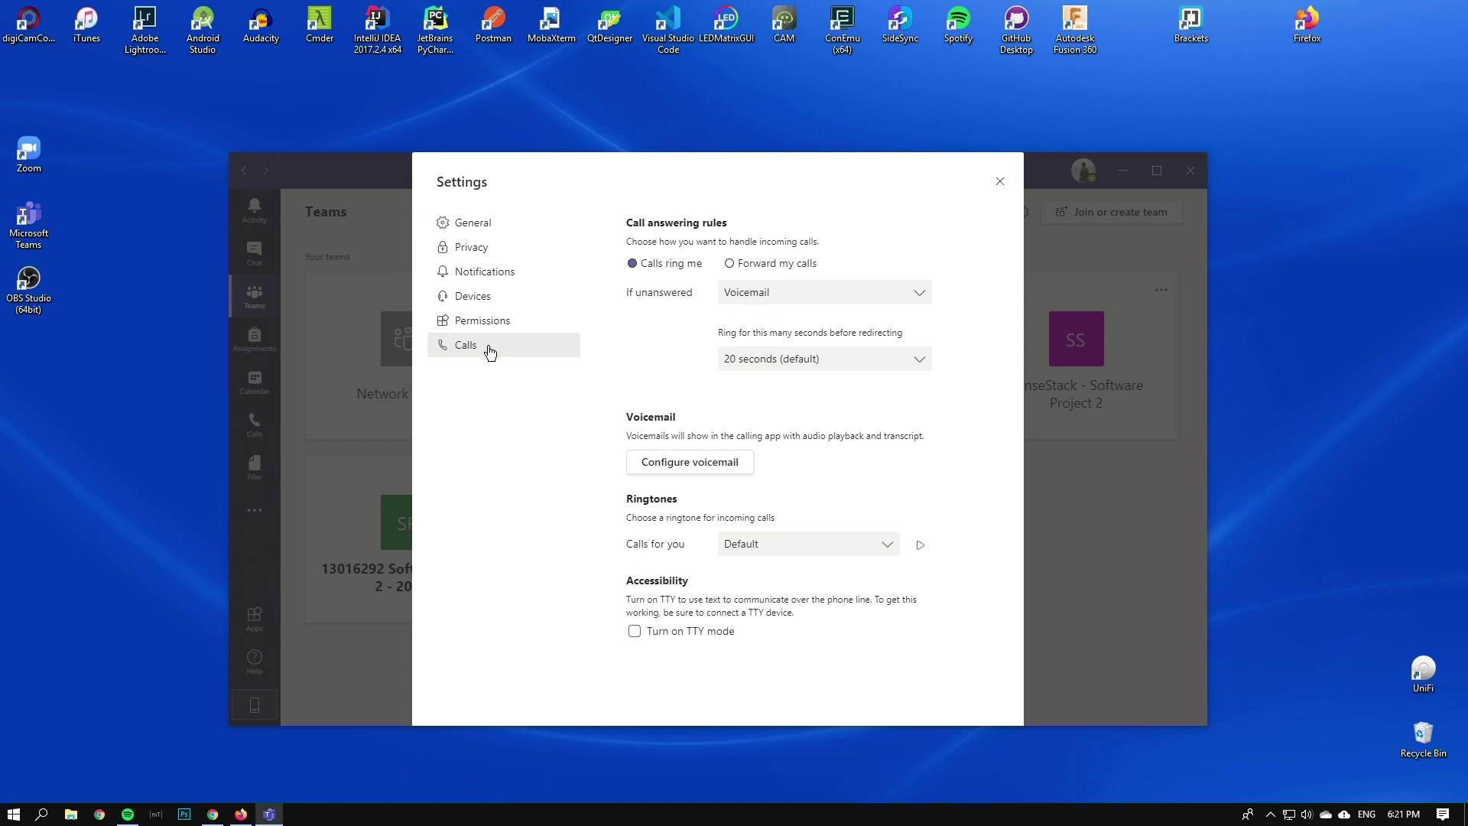
{"action": "left_click", "coordinate": [497, 297]}
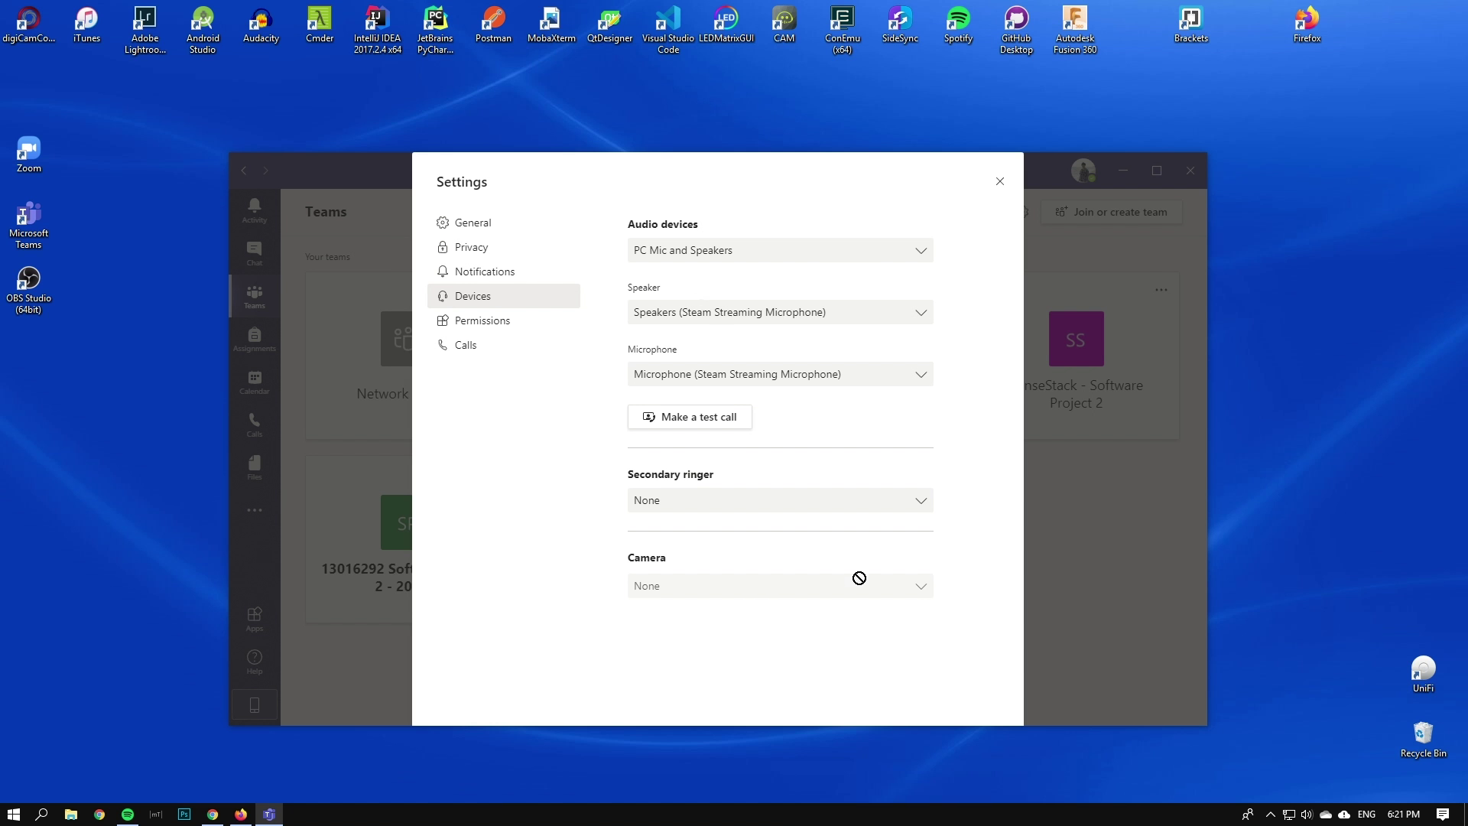
{"action": "left_click", "coordinate": [1182, 171]}
{"action": "left_click", "coordinate": [1190, 171]}
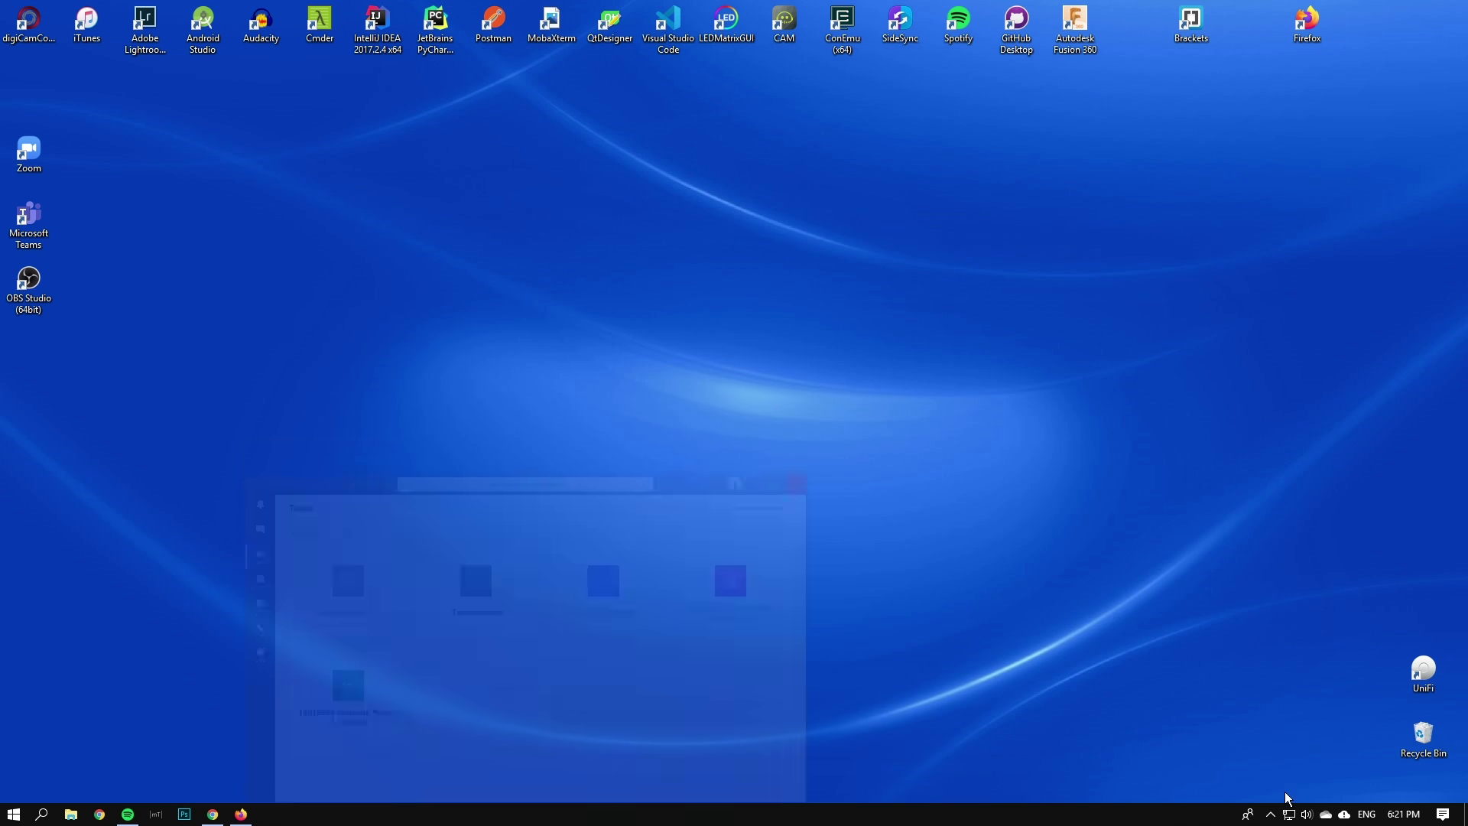
- Quit Microsoft Teams completely so that it no longer runs in the background
{"action": "left_click", "coordinate": [1271, 815]}
{"action": "left_click", "coordinate": [1241, 790]}
{"action": "right_click", "coordinate": [1241, 790]}
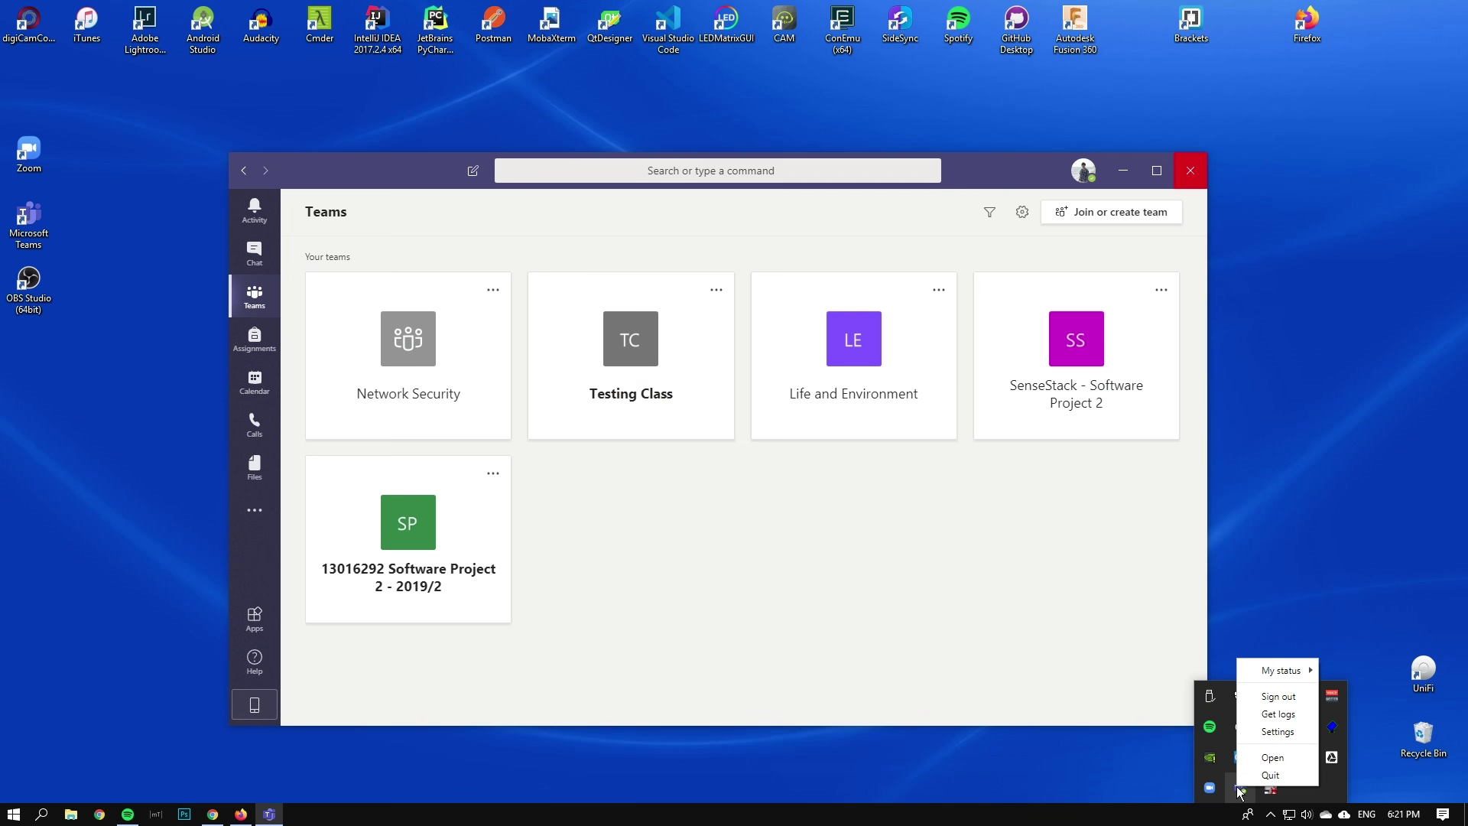
{"action": "left_click", "coordinate": [1266, 774]}
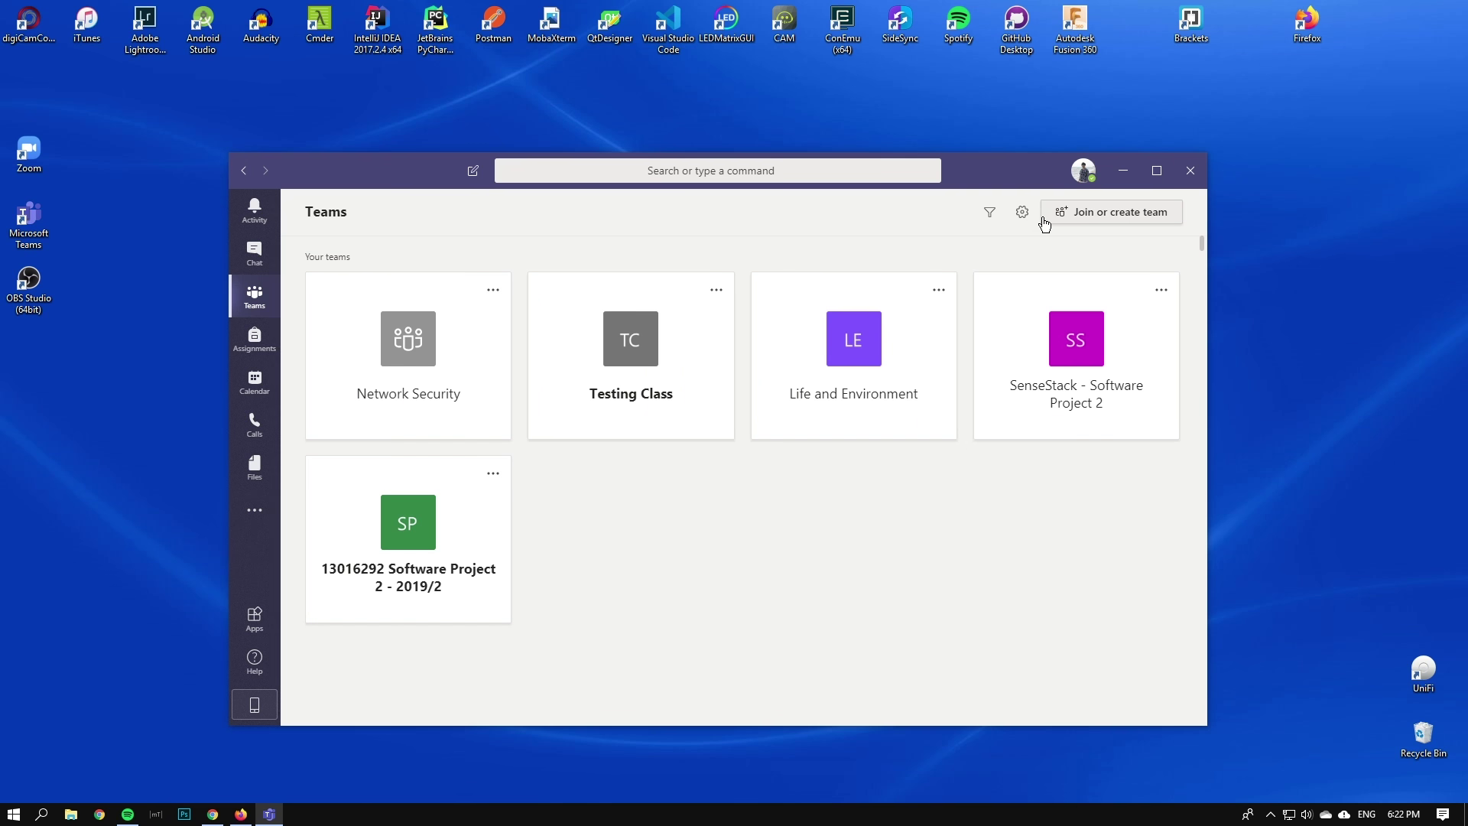
- Preview the EOS Webcam Utility Beta camera in the device settings of the restarted Teams, and close its window
{"action": "left_click", "coordinate": [1025, 214]}
{"action": "left_click", "coordinate": [1083, 172]}
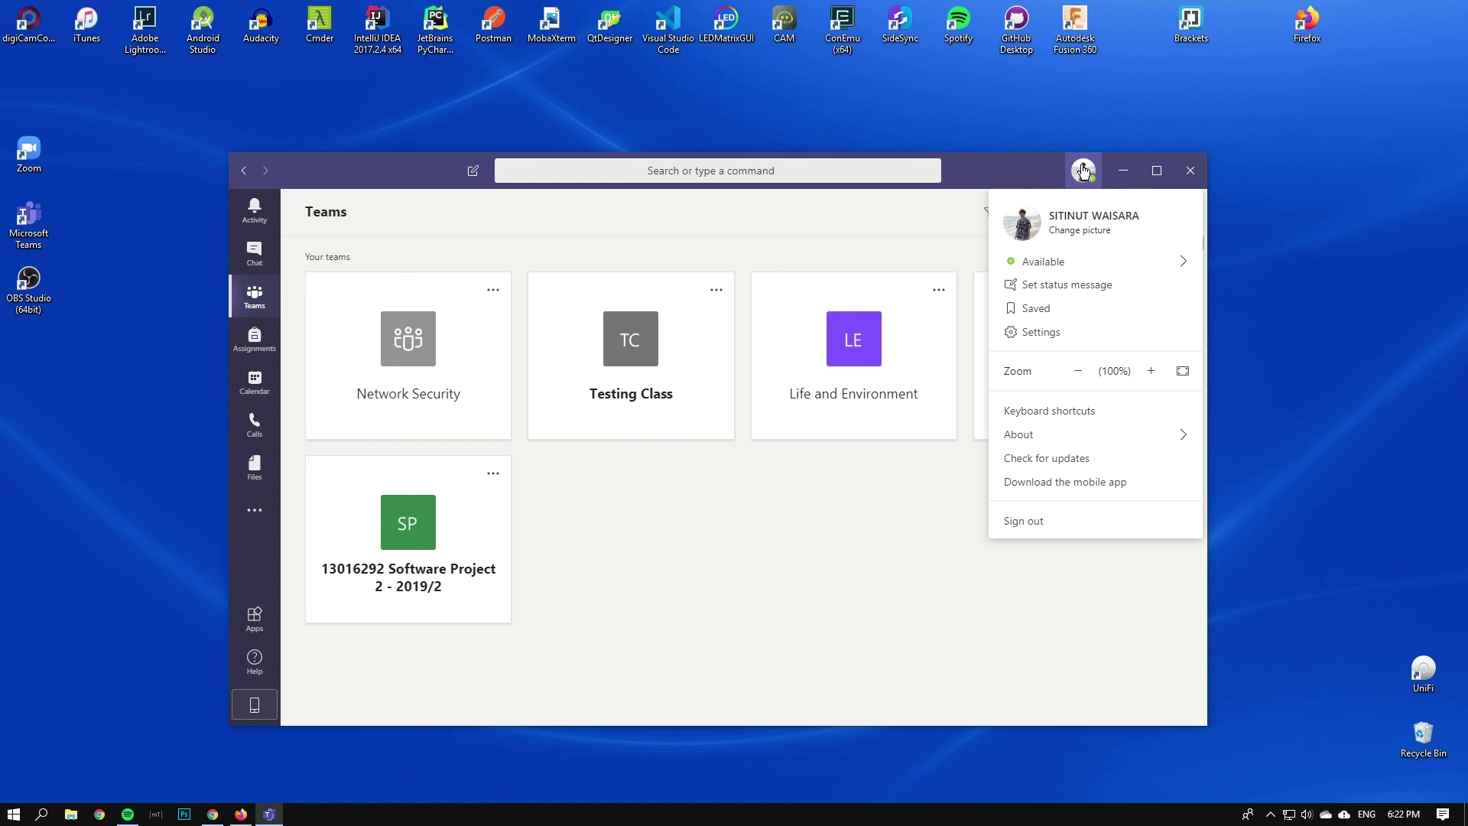
{"action": "left_click", "coordinate": [1040, 331]}
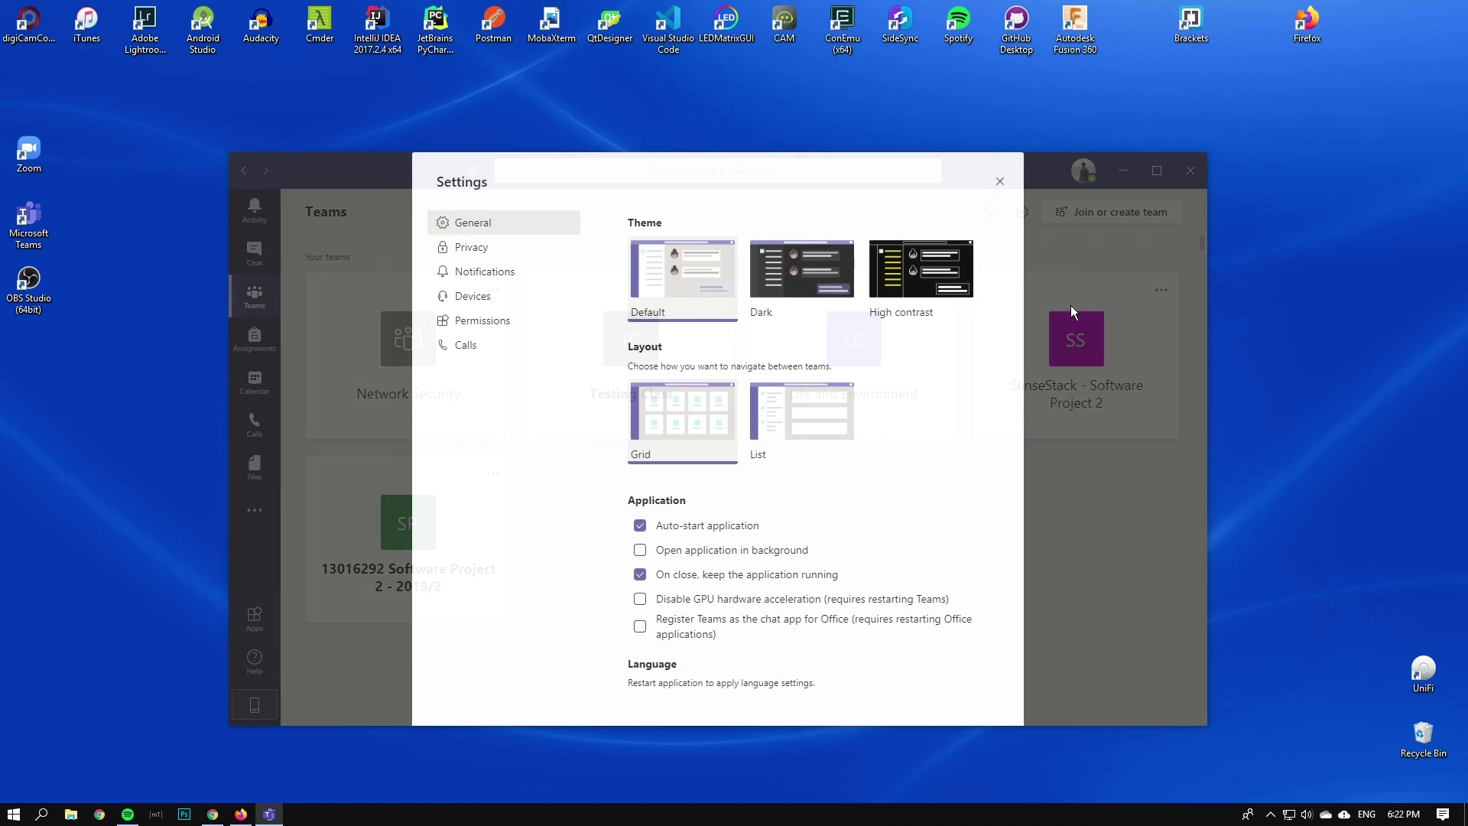
{"action": "left_click", "coordinate": [505, 300]}
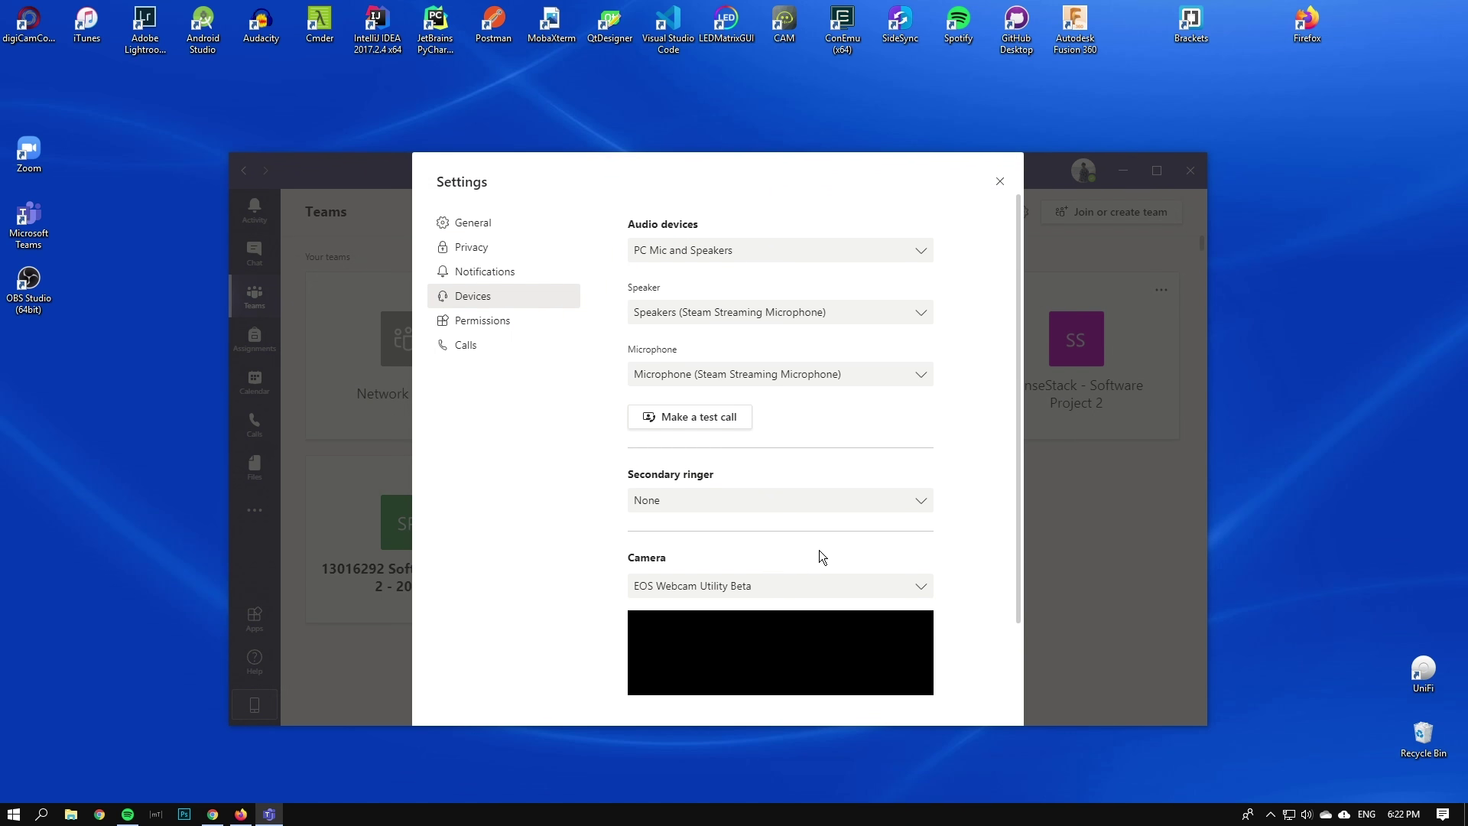
{"action": "scroll", "coordinate": [841, 558], "scroll_direction": "down", "scroll_amount": 2}
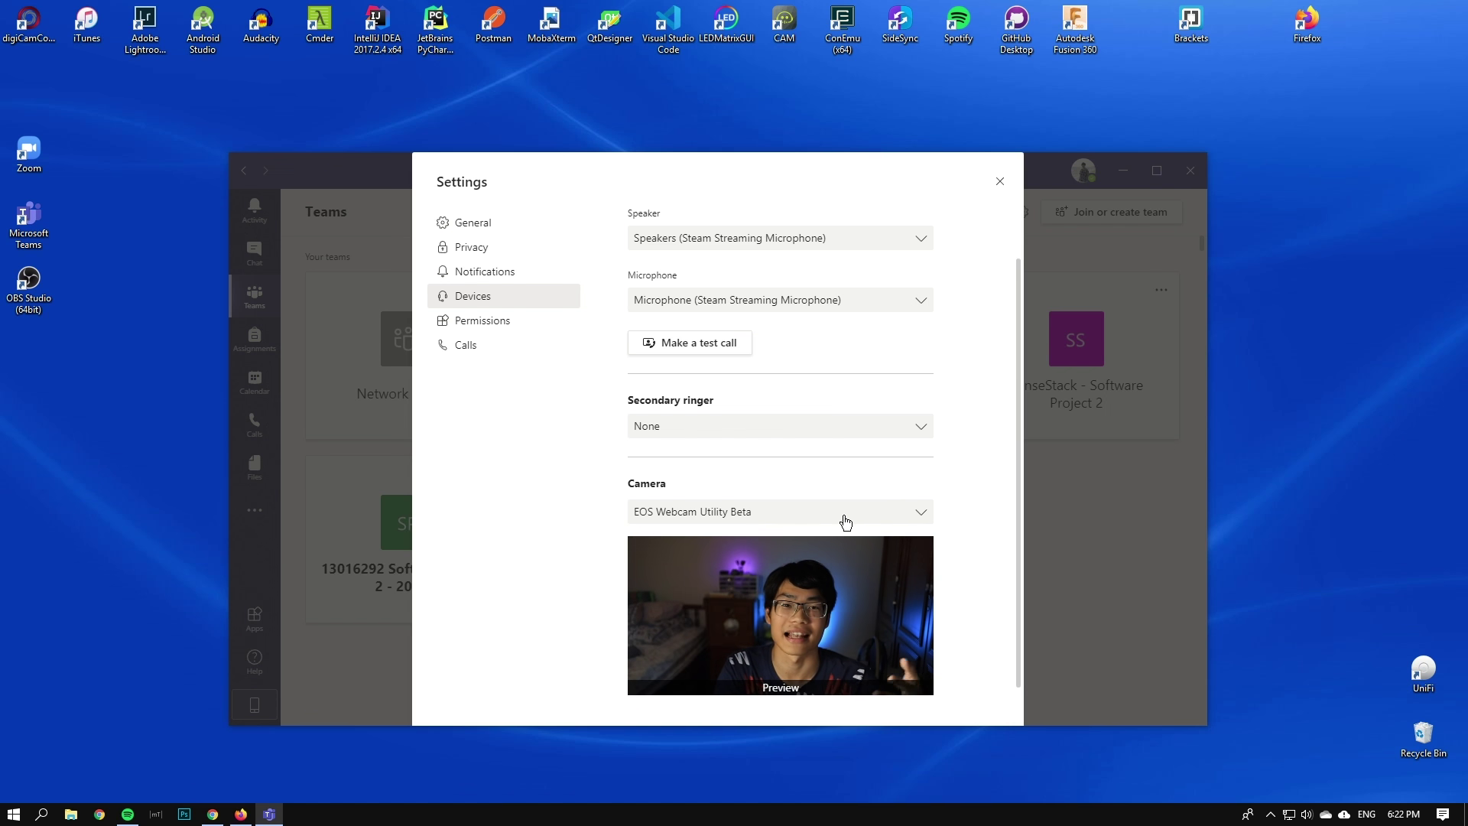
{"action": "left_click", "coordinate": [1000, 182]}
{"action": "left_click", "coordinate": [1194, 168]}
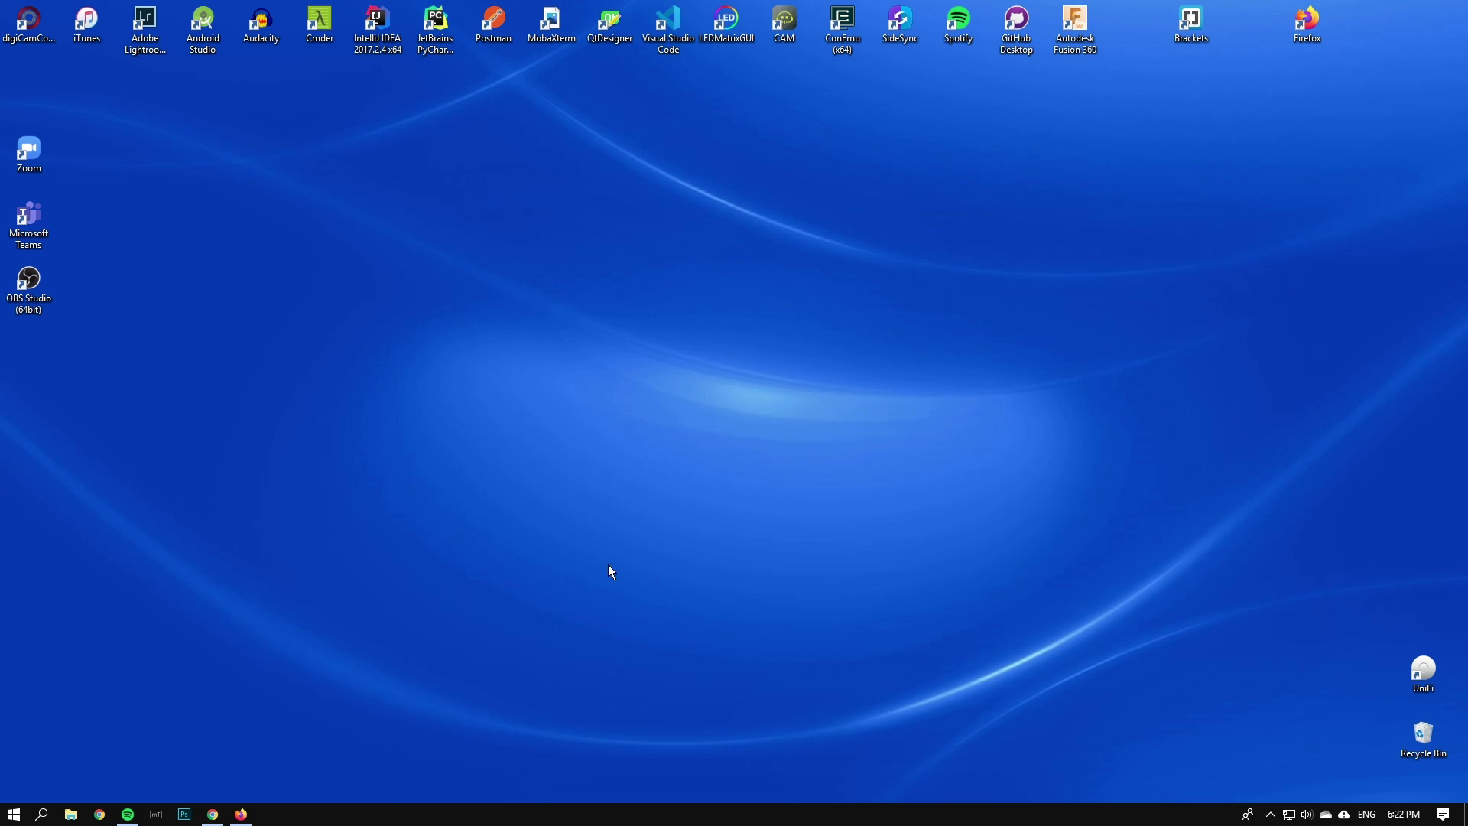
- Switch to Chrome and open the Facebook live video page from a new profile post in a maximized window
{"action": "left_click", "coordinate": [212, 815]}
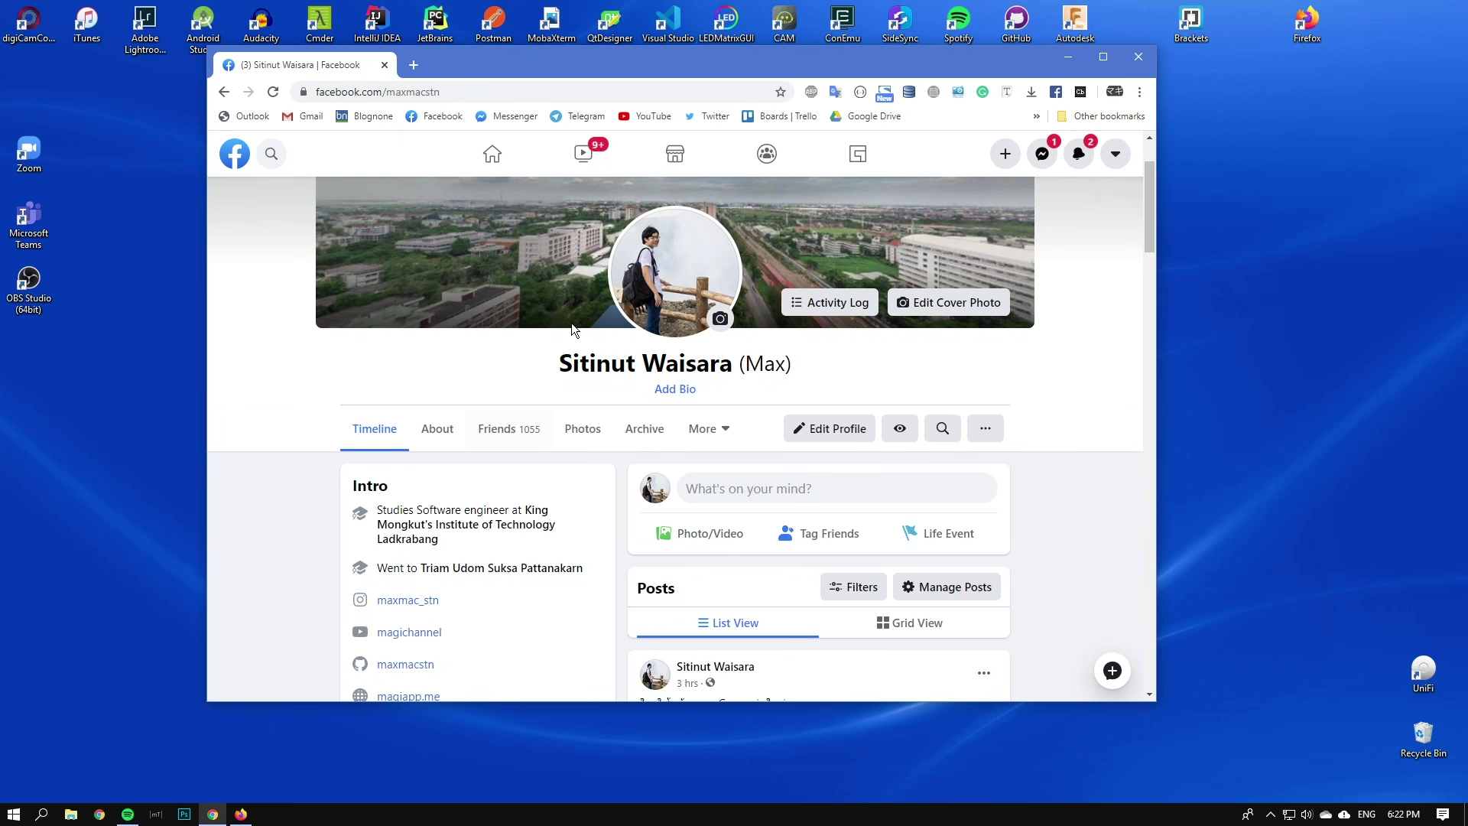
{"action": "scroll", "coordinate": [800, 407], "scroll_direction": "down", "scroll_amount": 1}
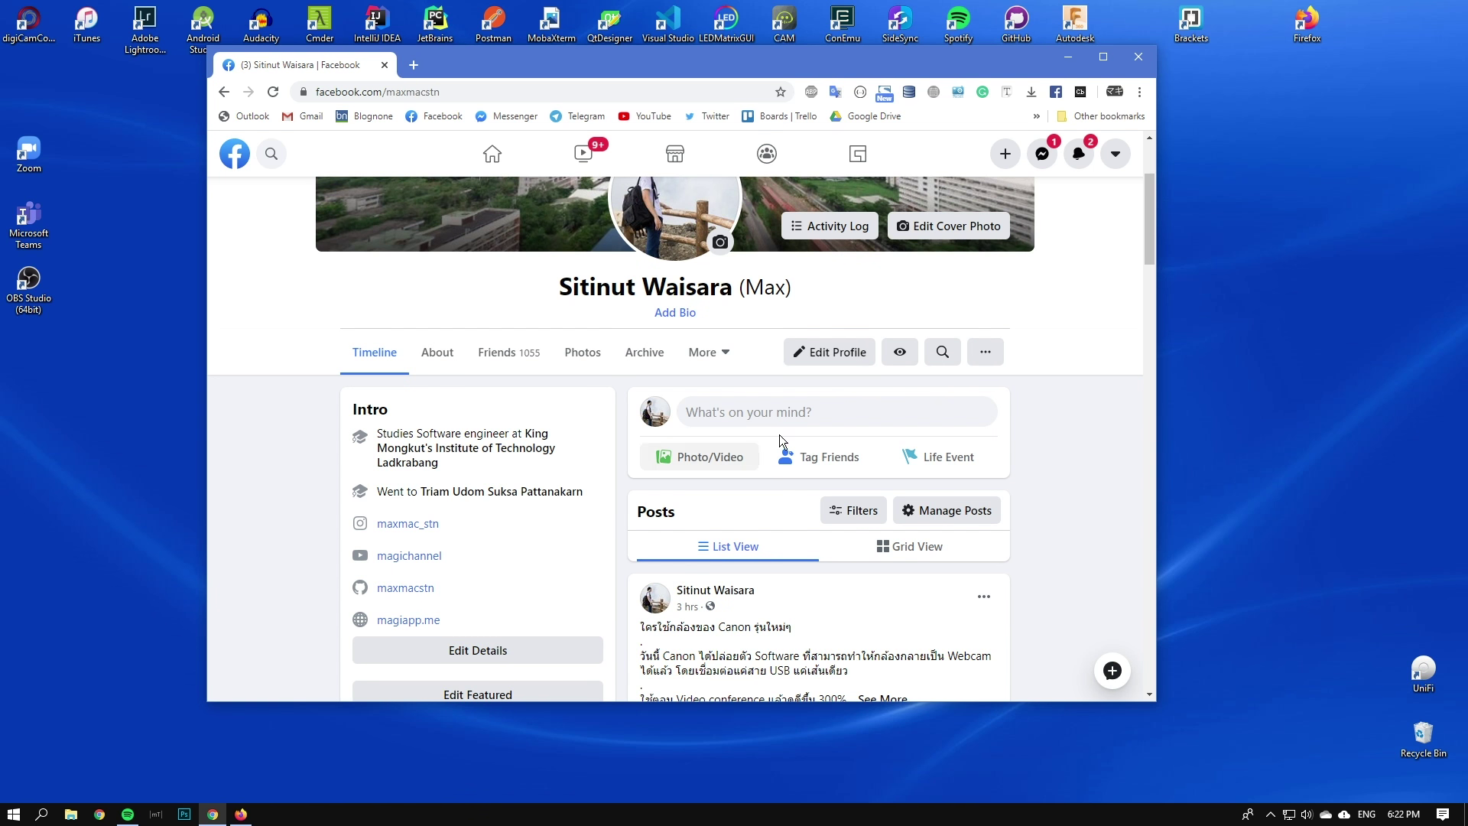
{"action": "left_click", "coordinate": [795, 417]}
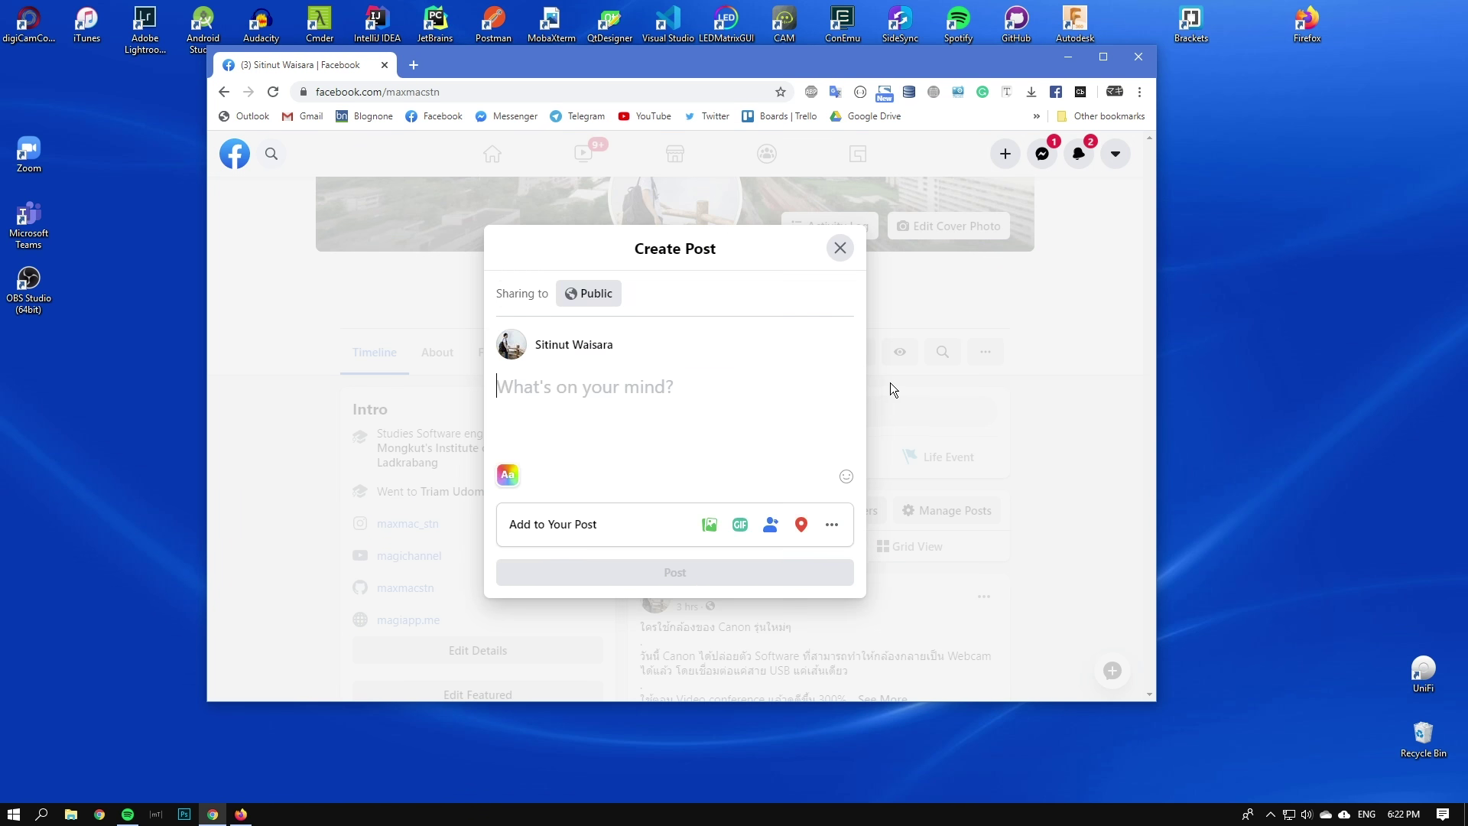
{"action": "left_click", "coordinate": [828, 524]}
{"action": "key", "text": "Escape"}
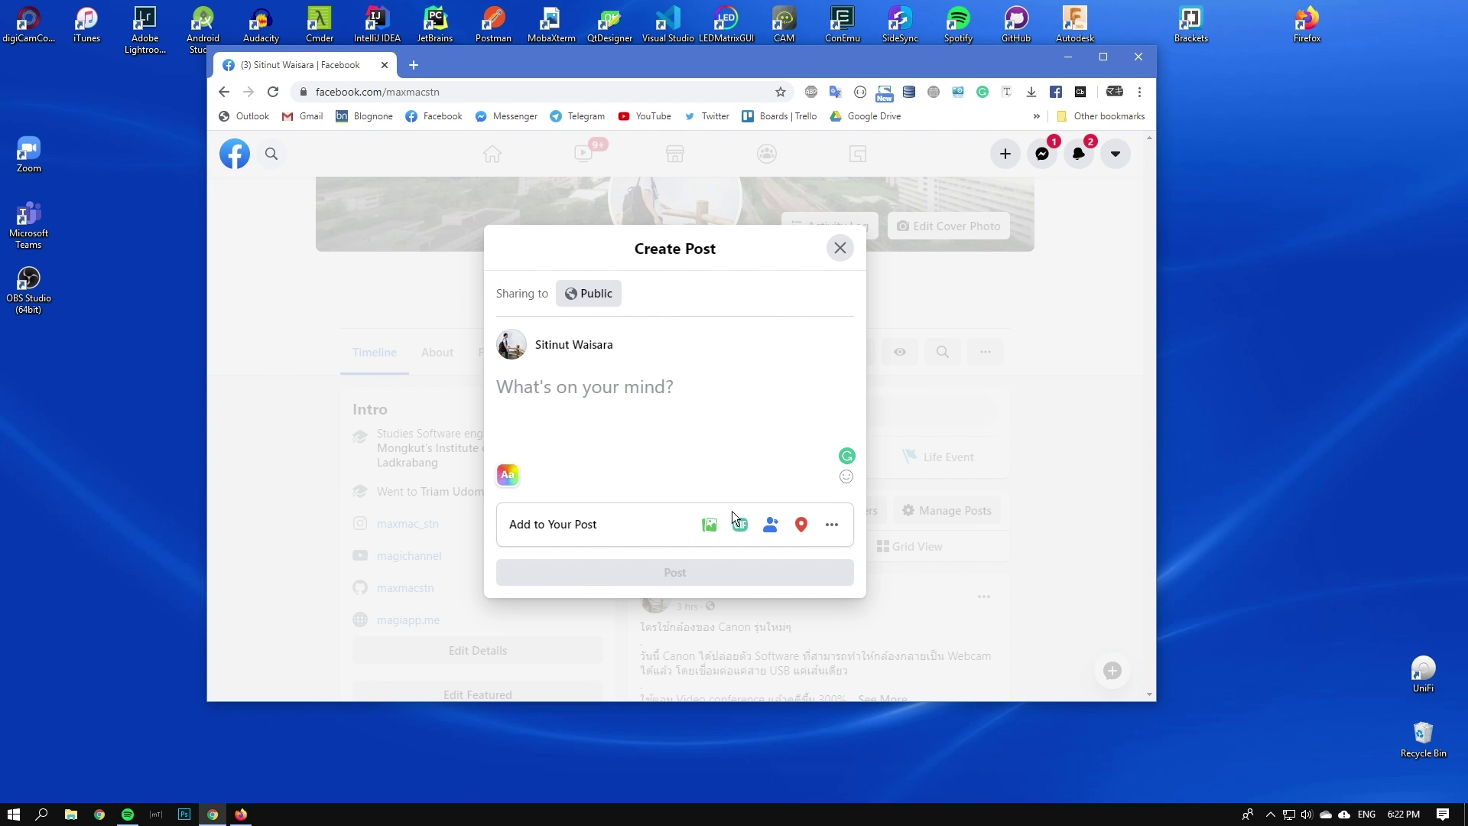
{"action": "double_click", "coordinate": [782, 56]}
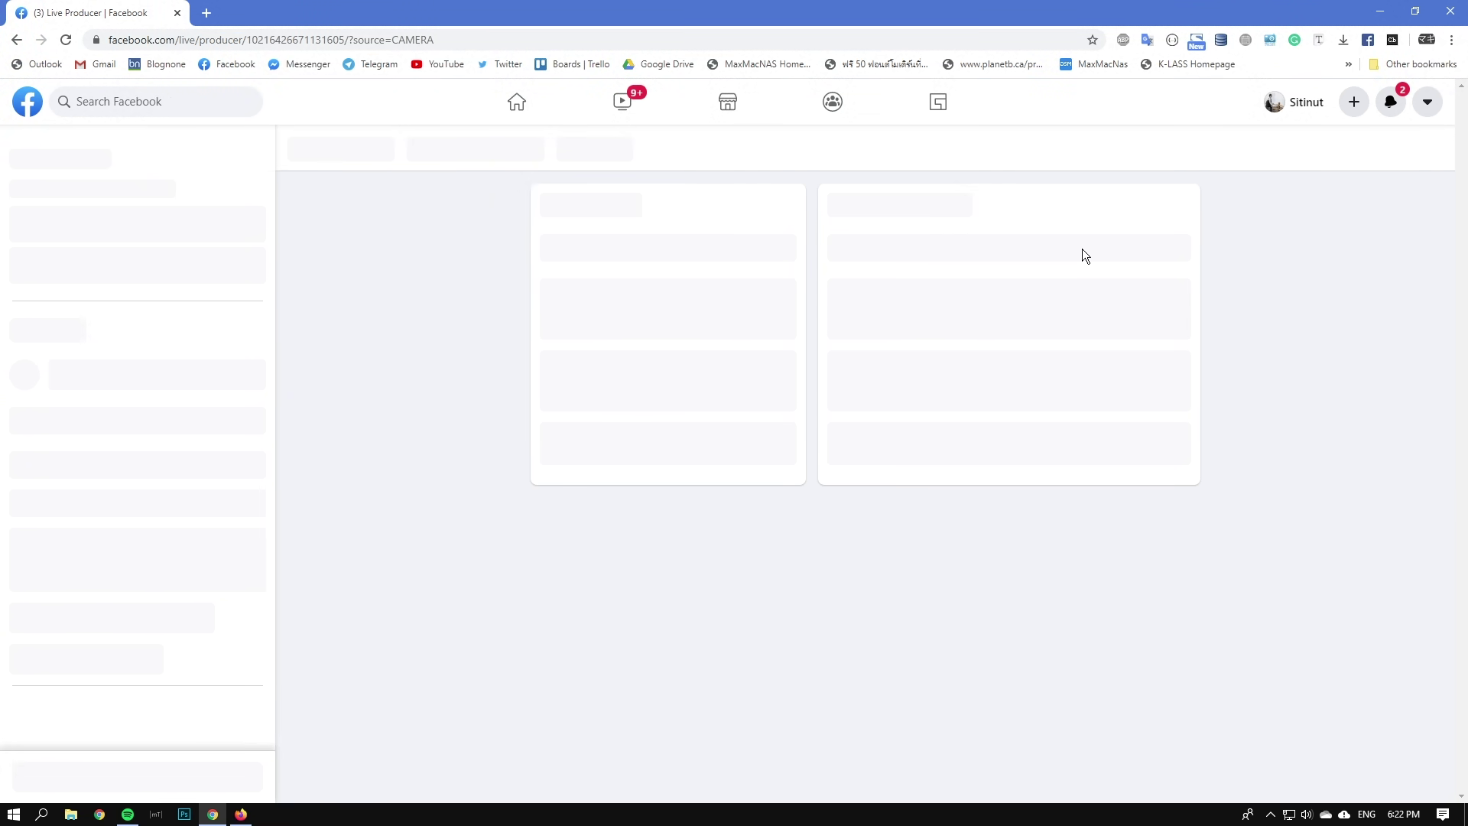
- Retry camera access on the Facebook live video page and look through its stream setup options
{"action": "scroll", "coordinate": [1081, 249], "scroll_direction": "down", "scroll_amount": 4}
{"action": "scroll", "coordinate": [959, 370], "scroll_direction": "up", "scroll_amount": 5}
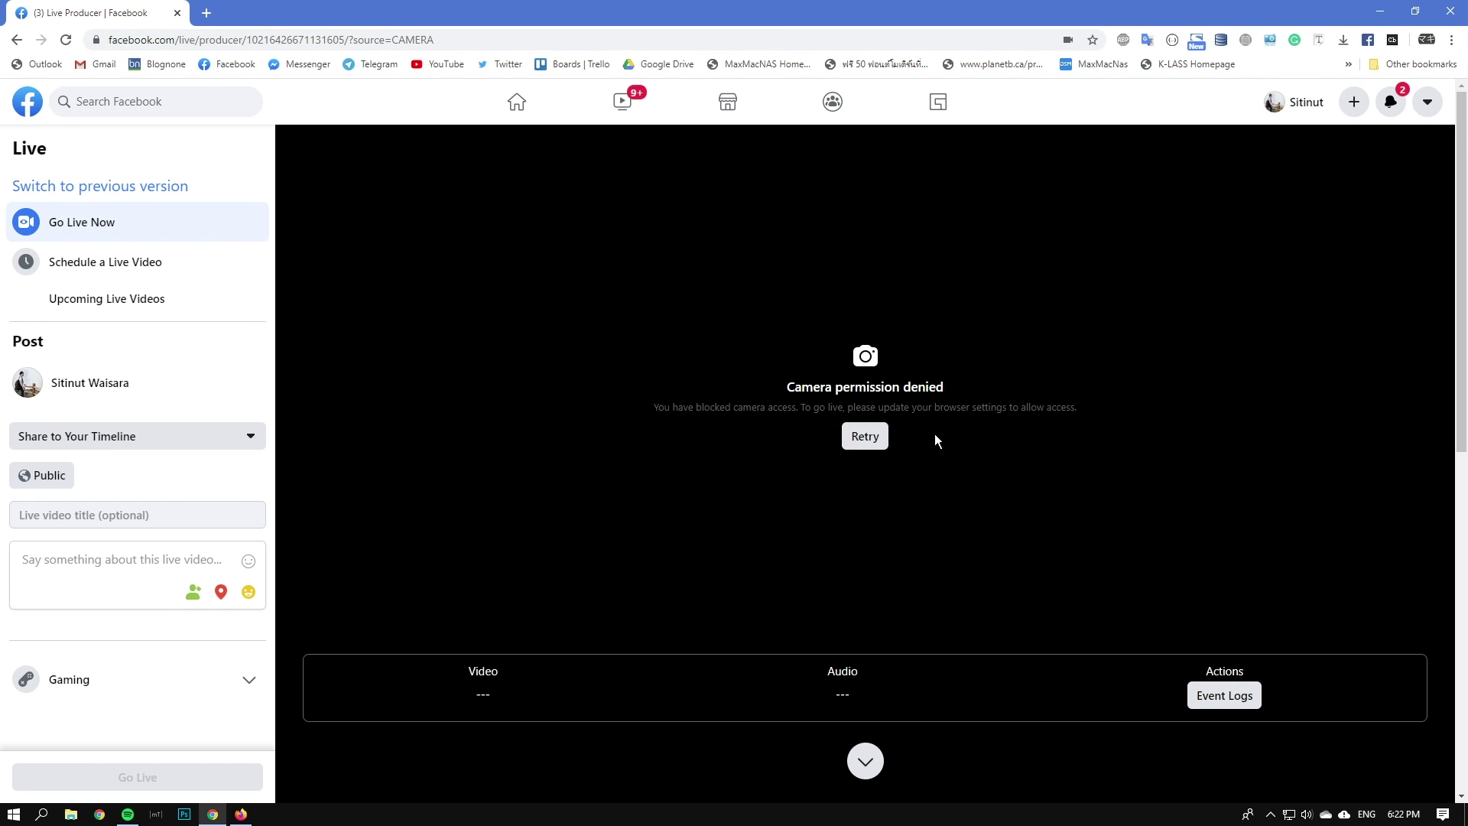
{"action": "left_click_drag", "start_coordinate": [948, 403], "coordinate": [803, 370]}
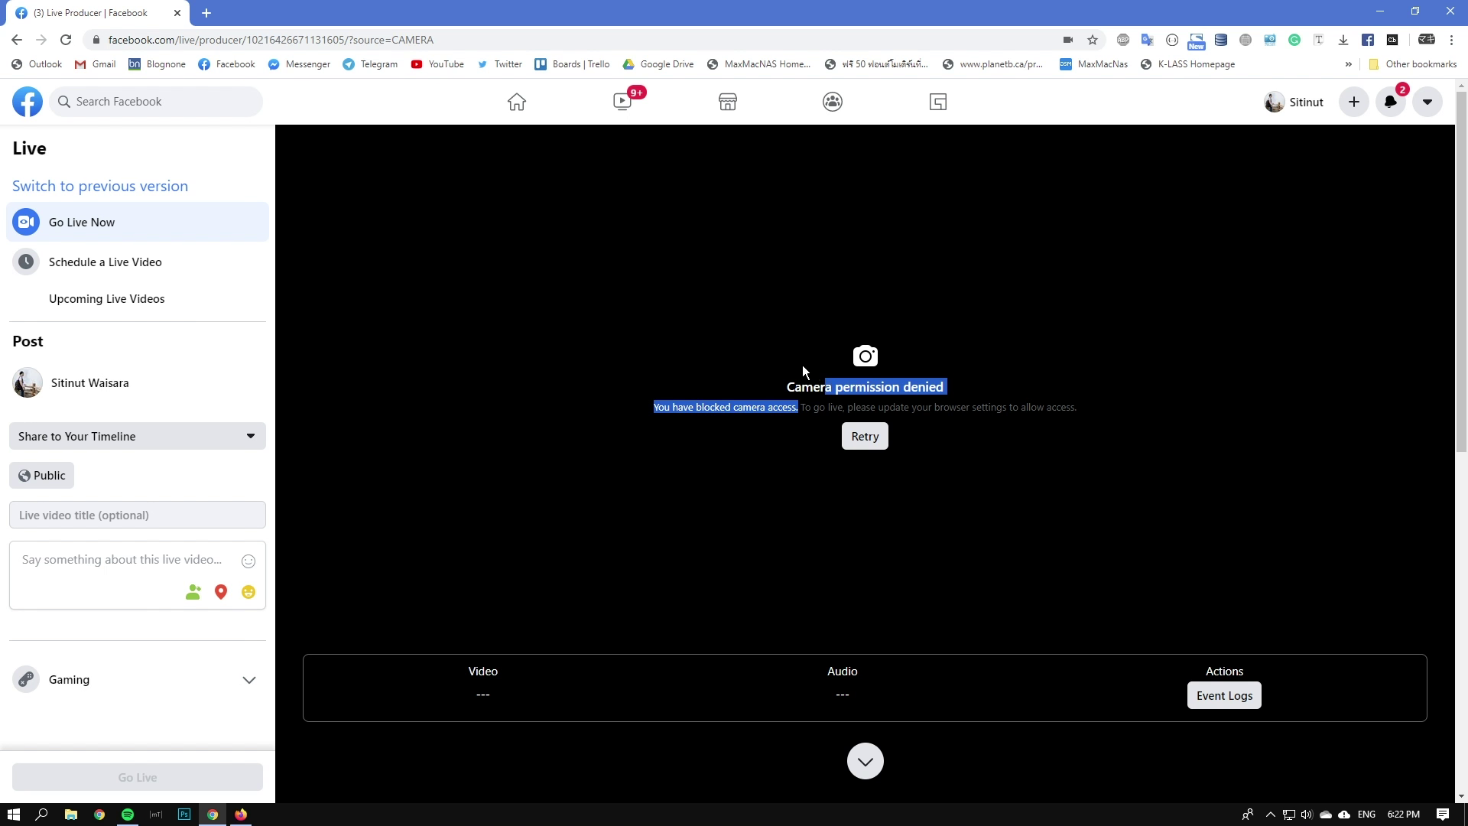
{"action": "left_click", "coordinate": [887, 407]}
{"action": "left_click", "coordinate": [880, 437]}
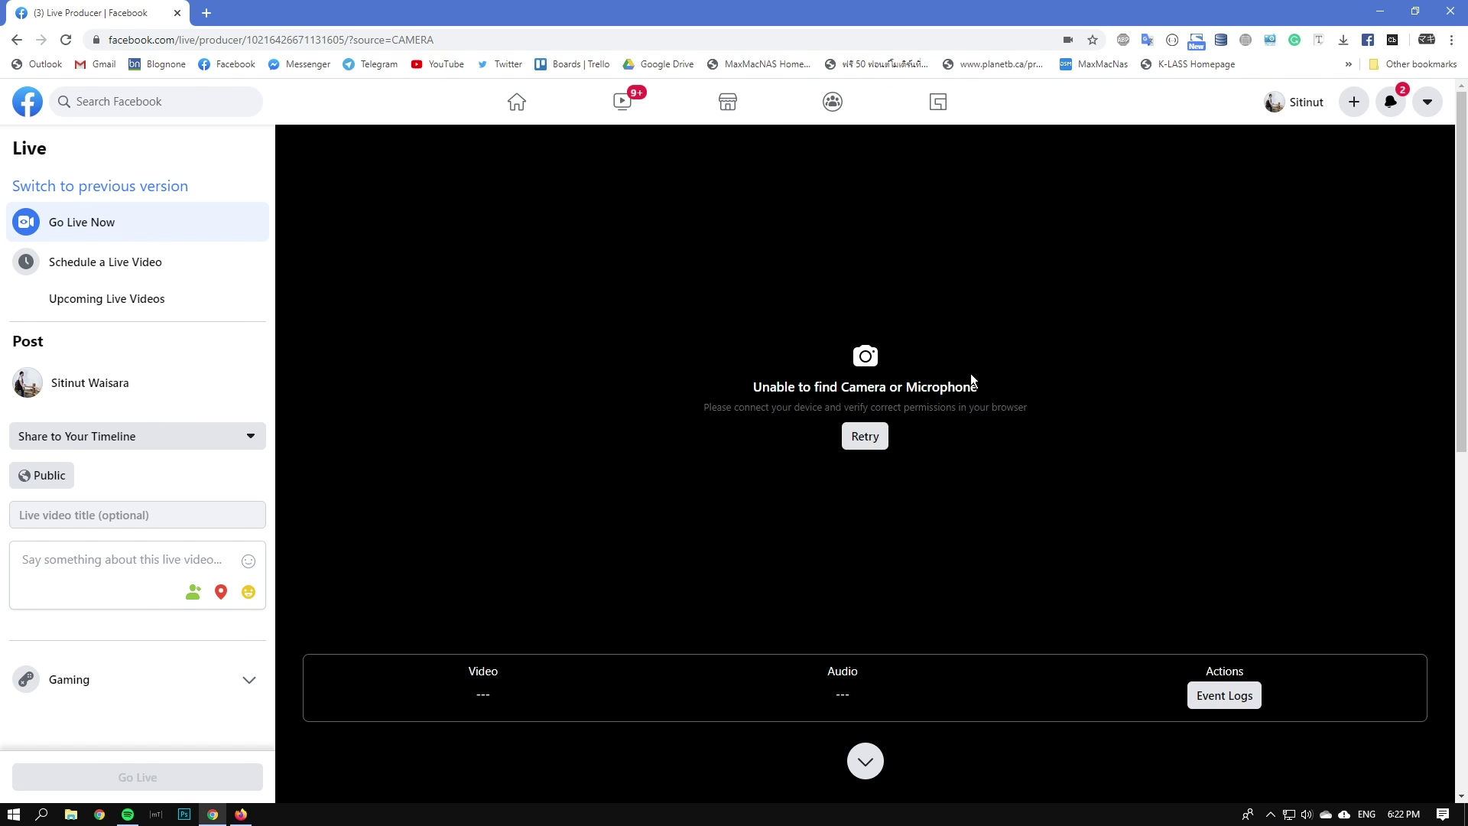
{"action": "scroll", "coordinate": [970, 375], "scroll_direction": "down", "scroll_amount": 7}
{"action": "scroll", "coordinate": [949, 478], "scroll_direction": "up", "scroll_amount": 6}
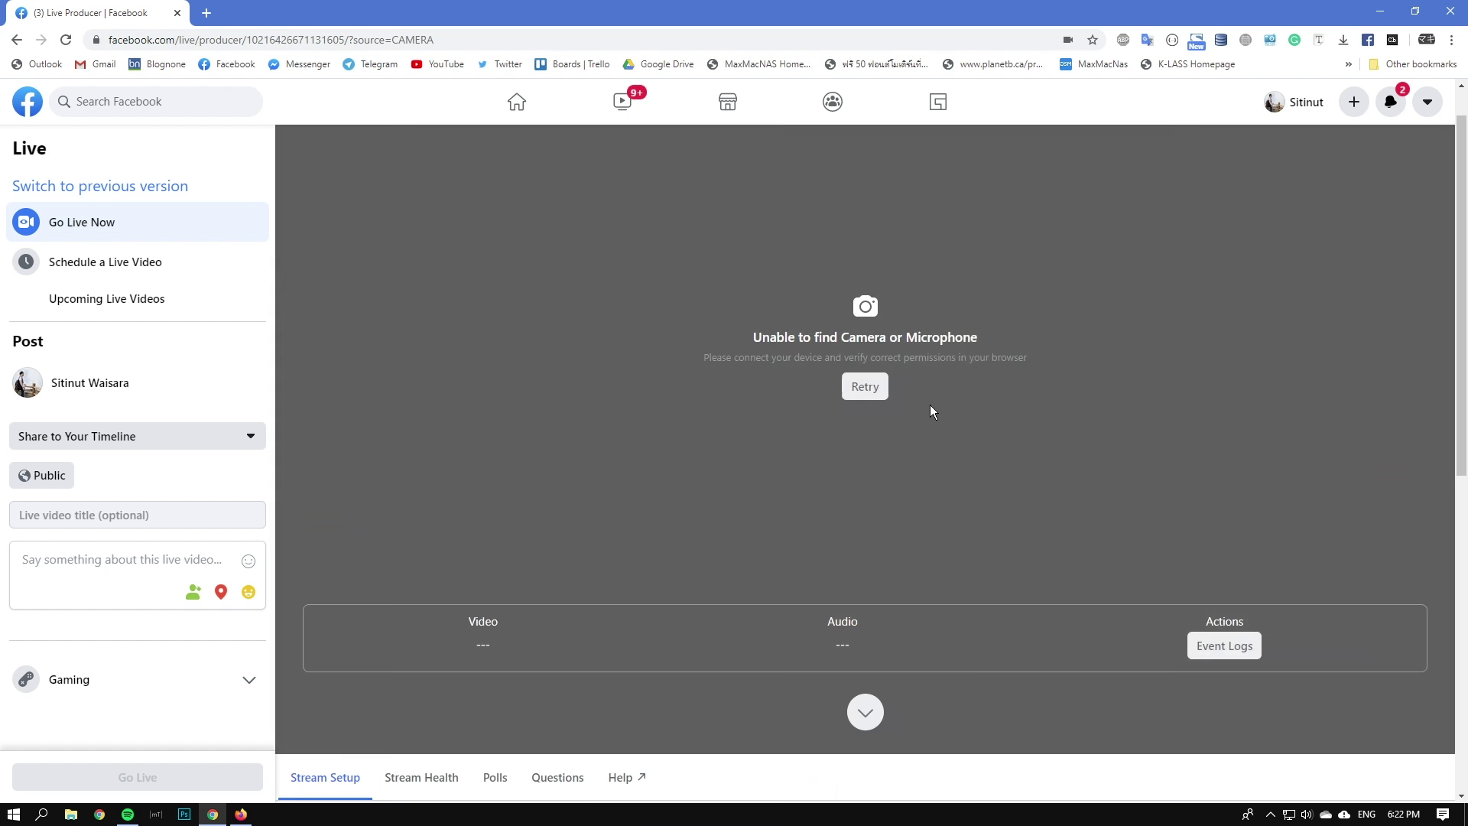
- Select EOS Webcam Utility Beta as the camera in the live video setup and check the video preview
{"action": "scroll", "coordinate": [936, 474], "scroll_direction": "down", "scroll_amount": 5}
{"action": "left_click", "coordinate": [948, 585]}
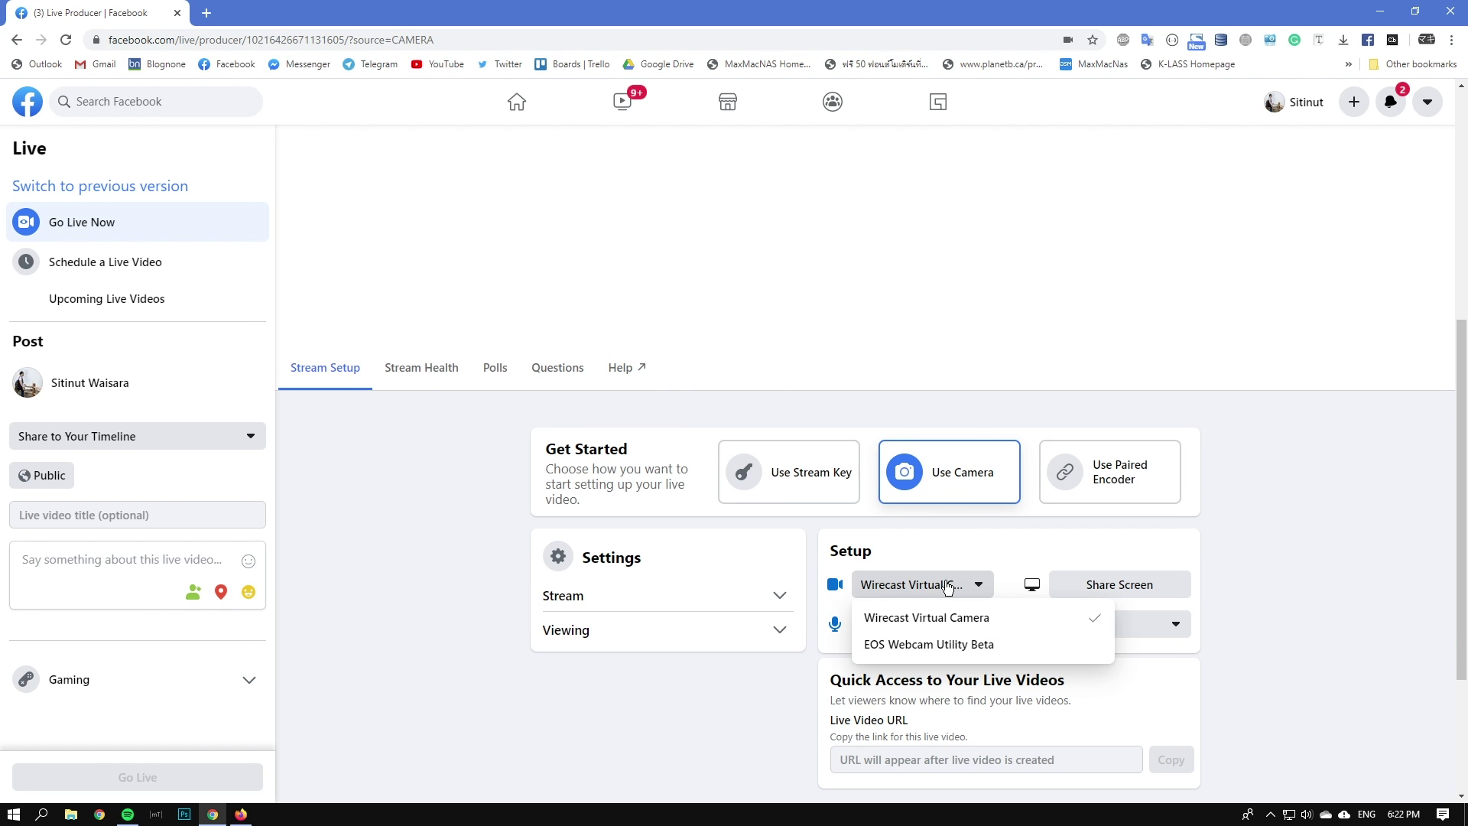
{"action": "scroll", "coordinate": [933, 615], "scroll_direction": "down", "scroll_amount": 1}
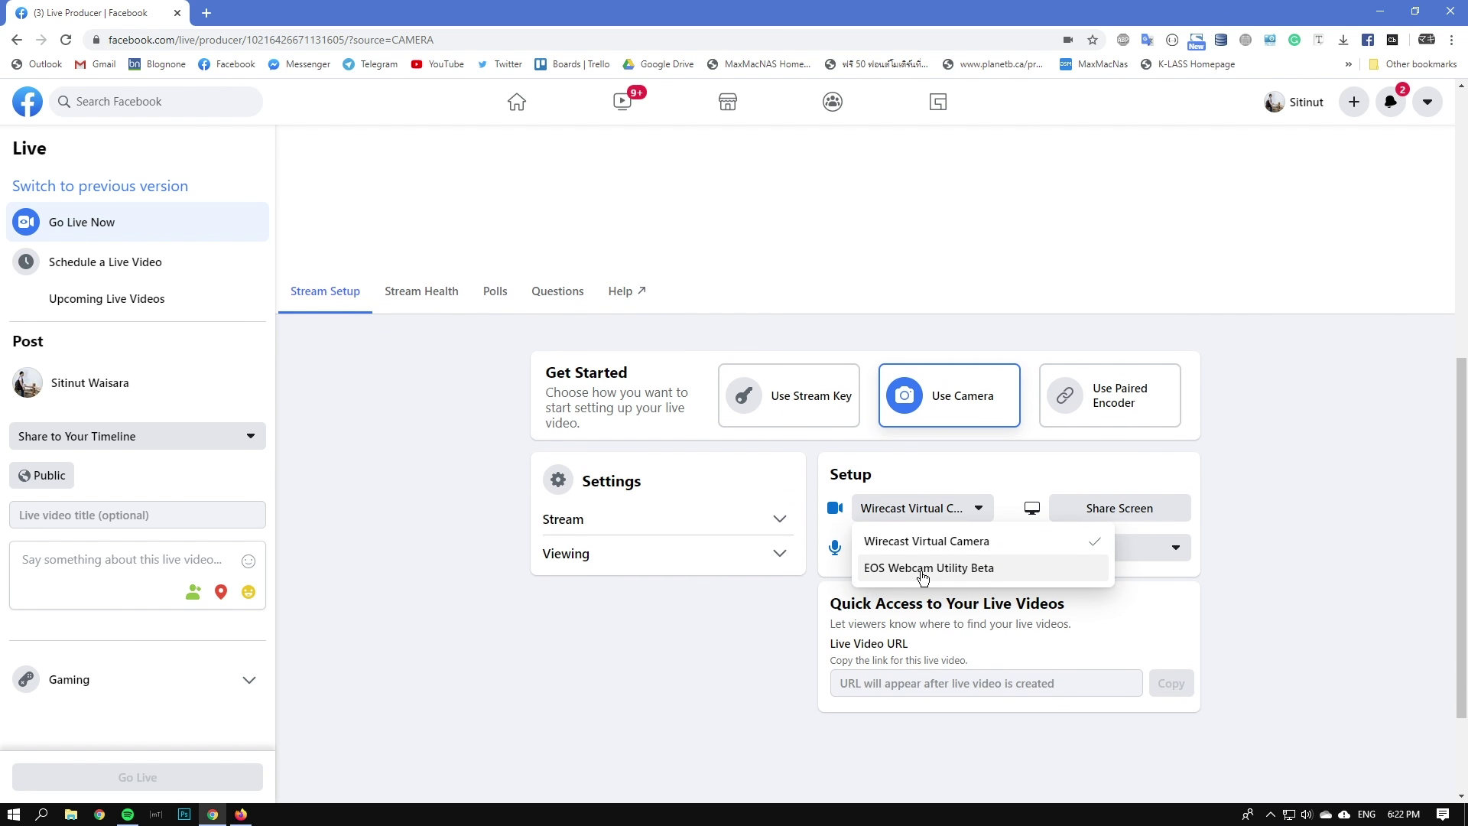
{"action": "left_click", "coordinate": [994, 570]}
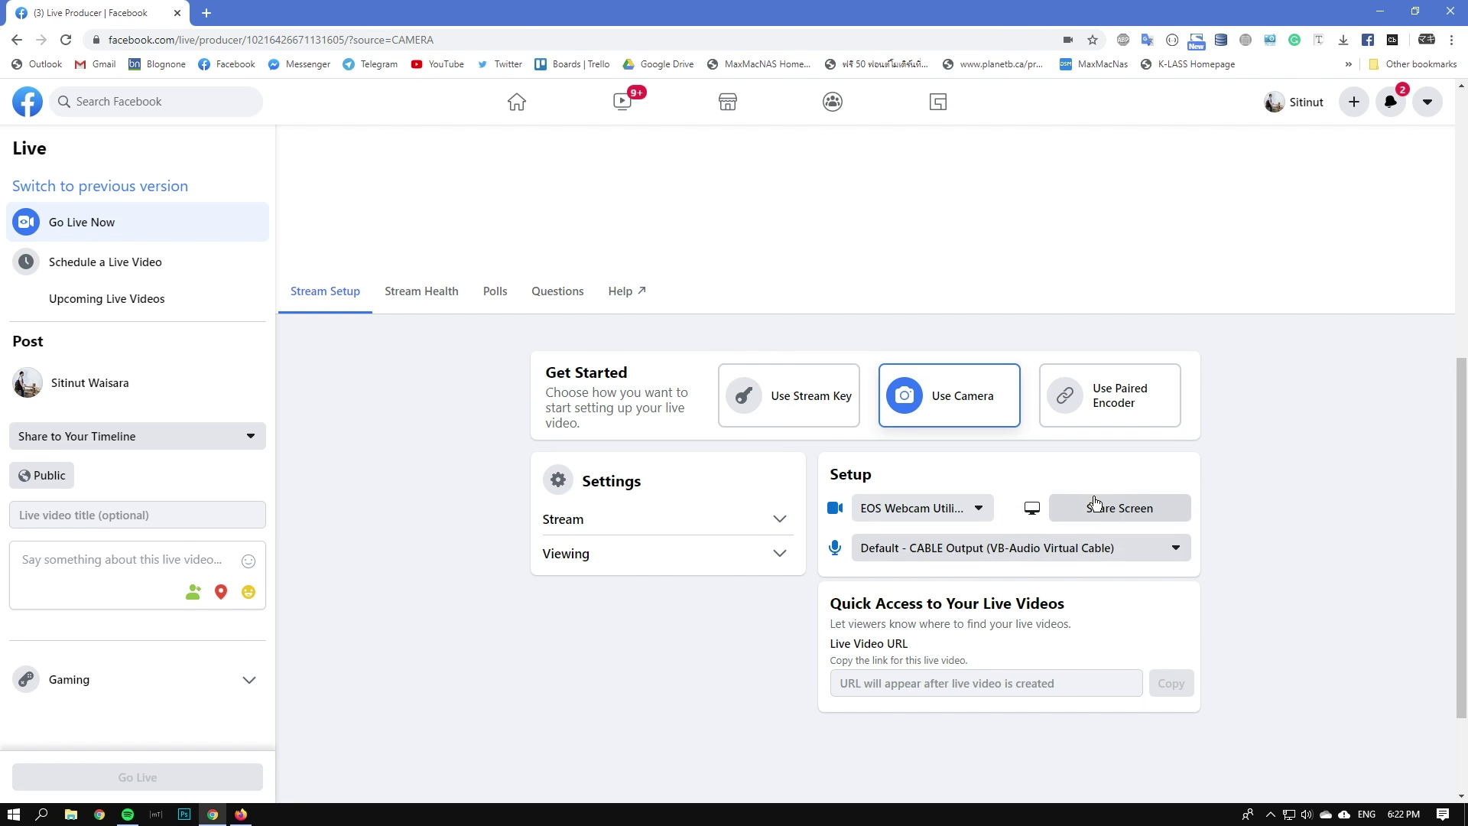
{"action": "scroll", "coordinate": [975, 474], "scroll_direction": "up", "scroll_amount": 5}
{"action": "scroll", "coordinate": [978, 480], "scroll_direction": "up", "scroll_amount": 2}
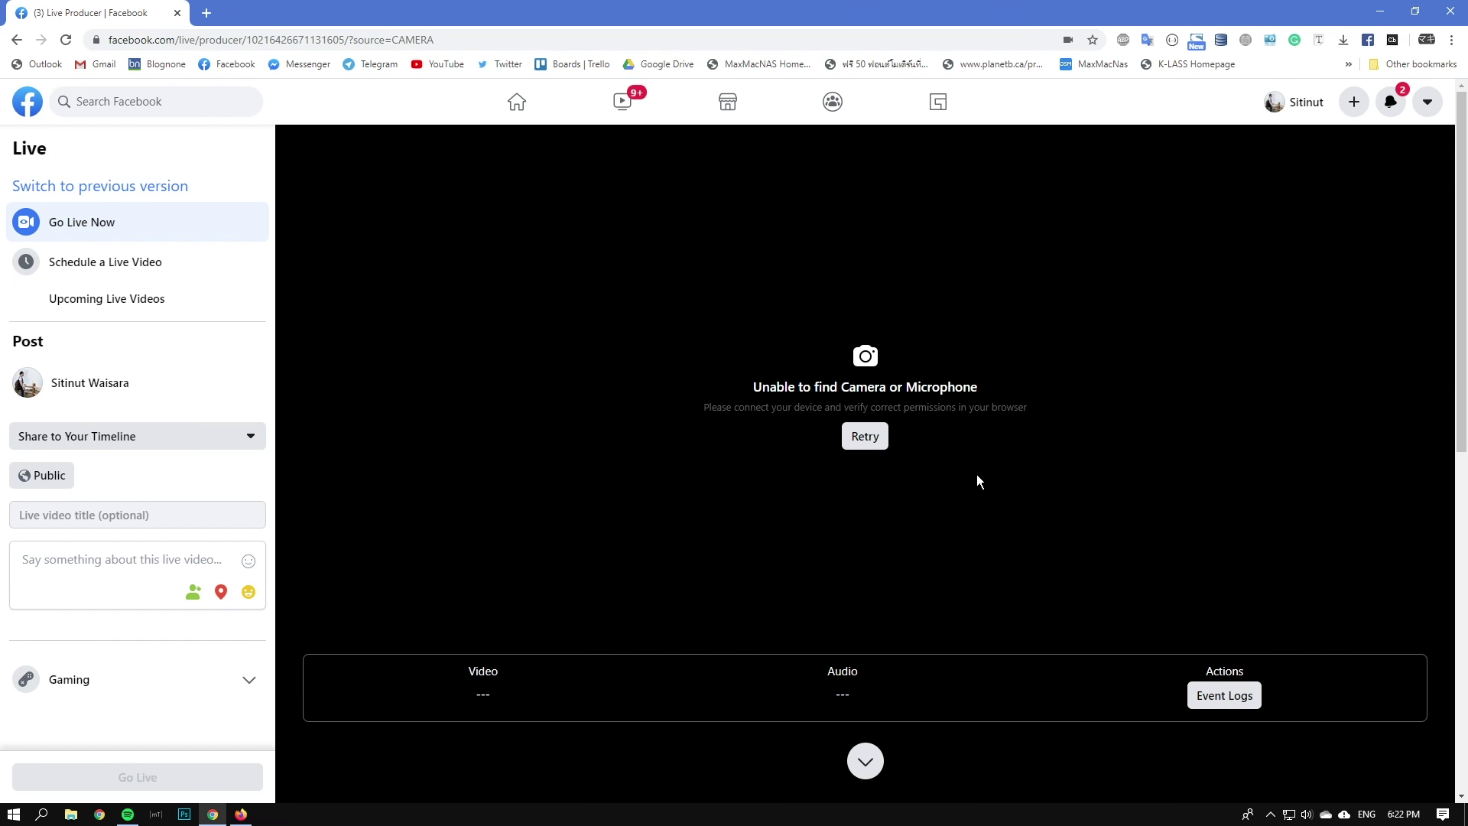
{"action": "scroll", "coordinate": [975, 474], "scroll_direction": "down", "scroll_amount": 7}
{"action": "scroll", "coordinate": [969, 549], "scroll_direction": "up", "scroll_amount": 7}
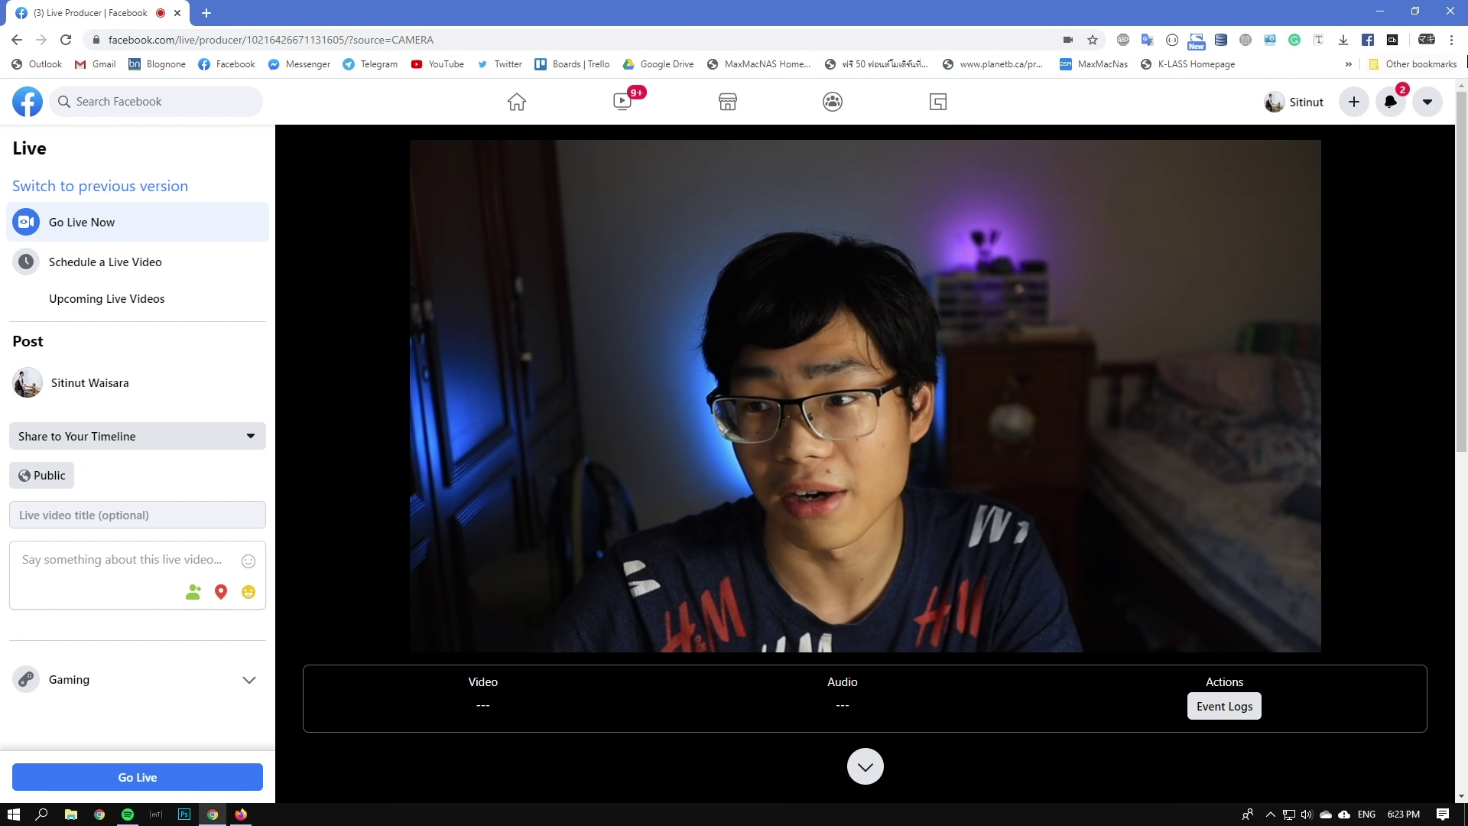
- Search Chrome's settings for "camera" and open the camera permissions in Site Settings
{"action": "left_click", "coordinate": [1452, 40]}
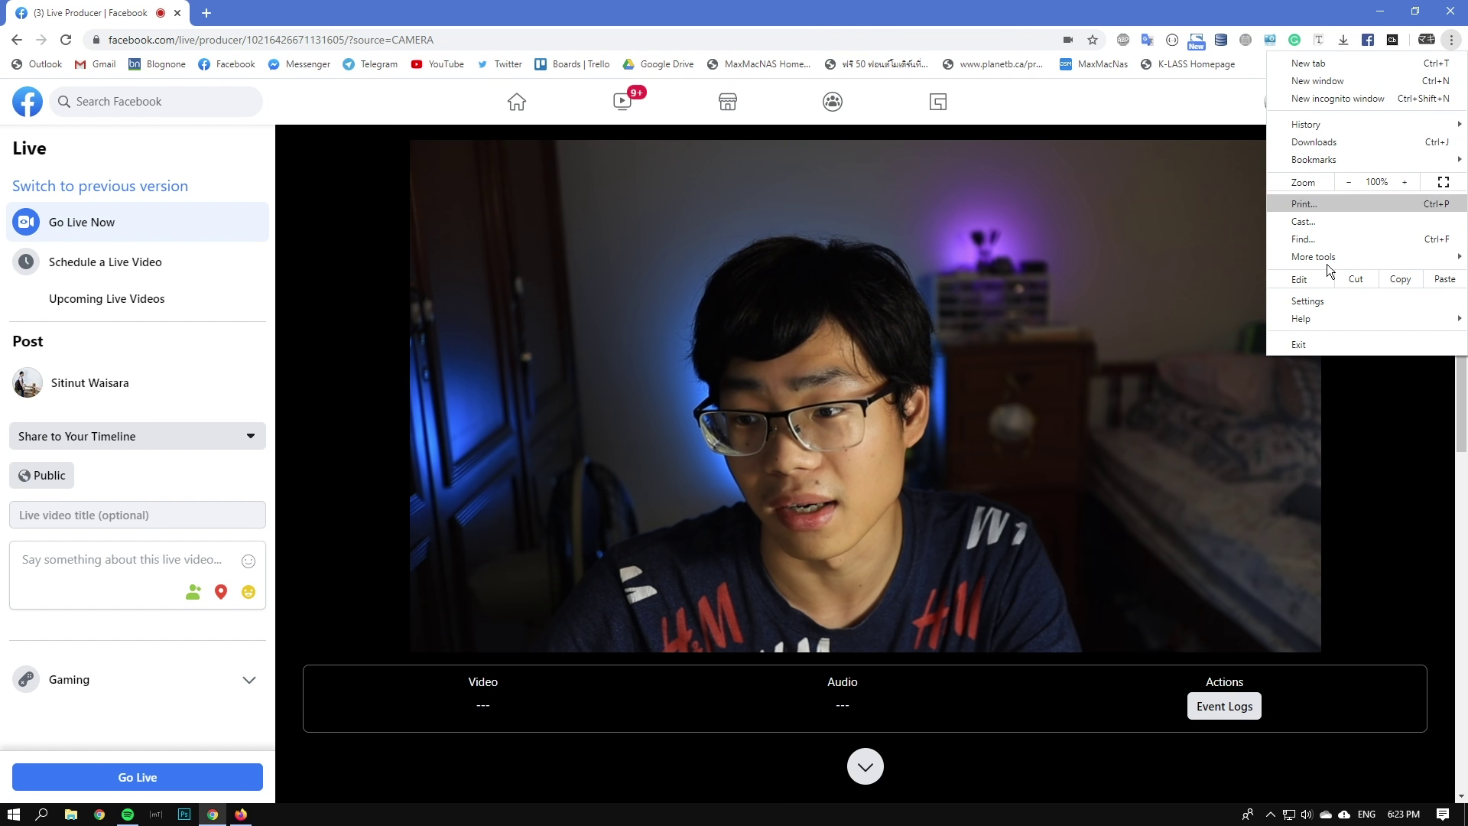
{"action": "left_click", "coordinate": [1308, 301]}
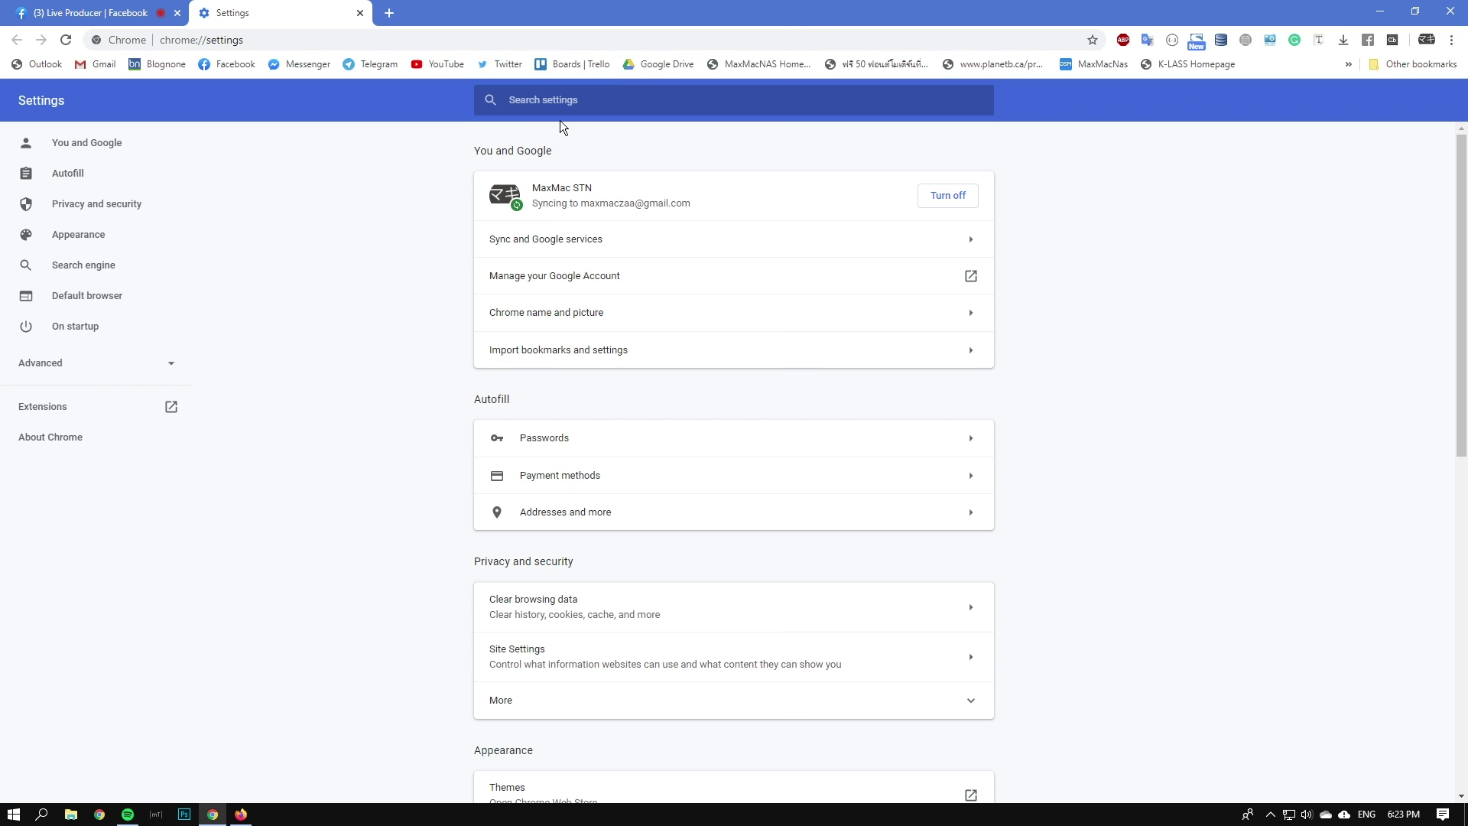
{"action": "left_click", "coordinate": [594, 105]}
{"action": "type", "text": "camera"}
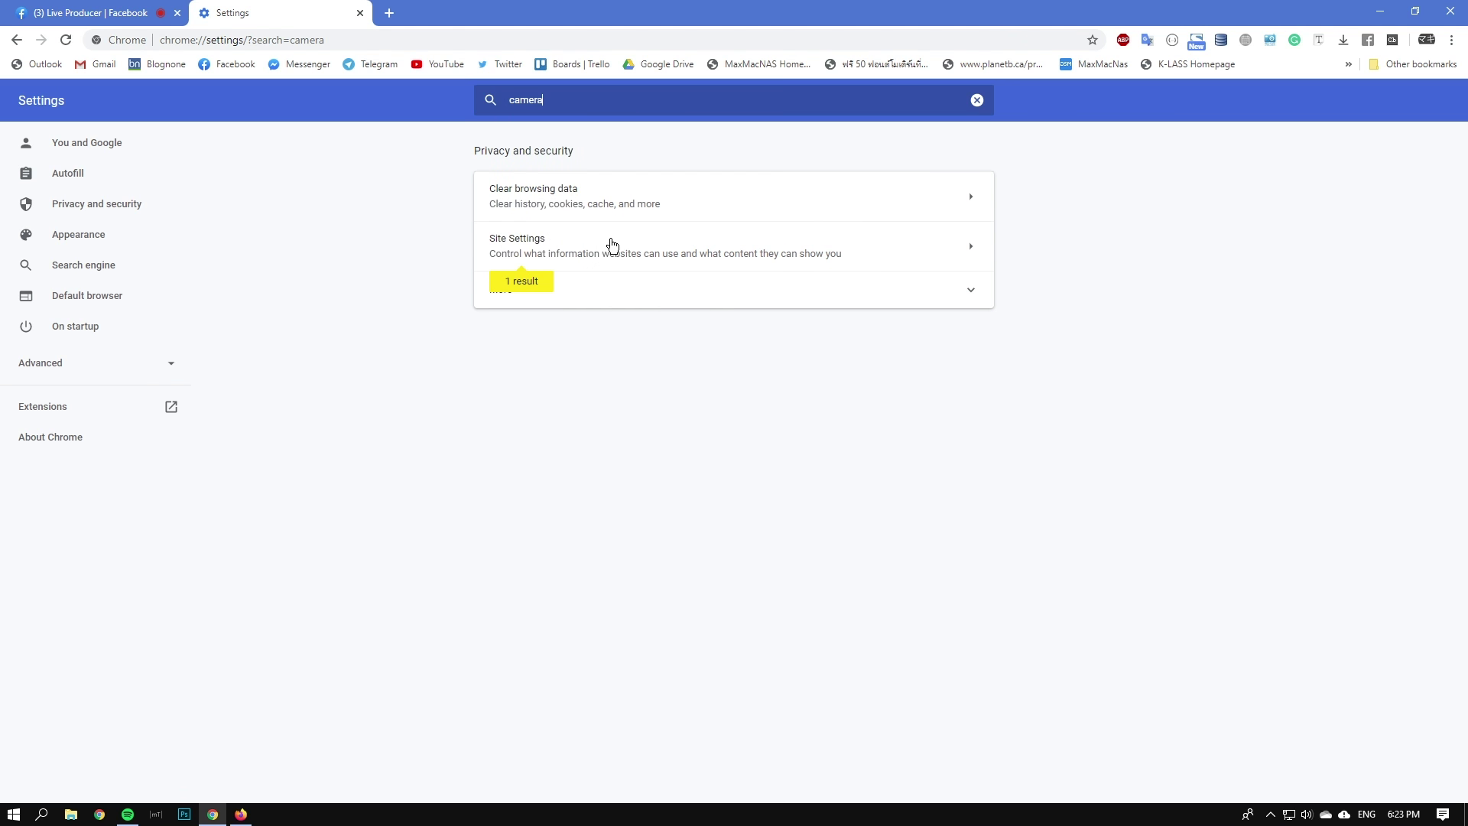
{"action": "left_click", "coordinate": [556, 247]}
{"action": "left_click", "coordinate": [556, 412]}
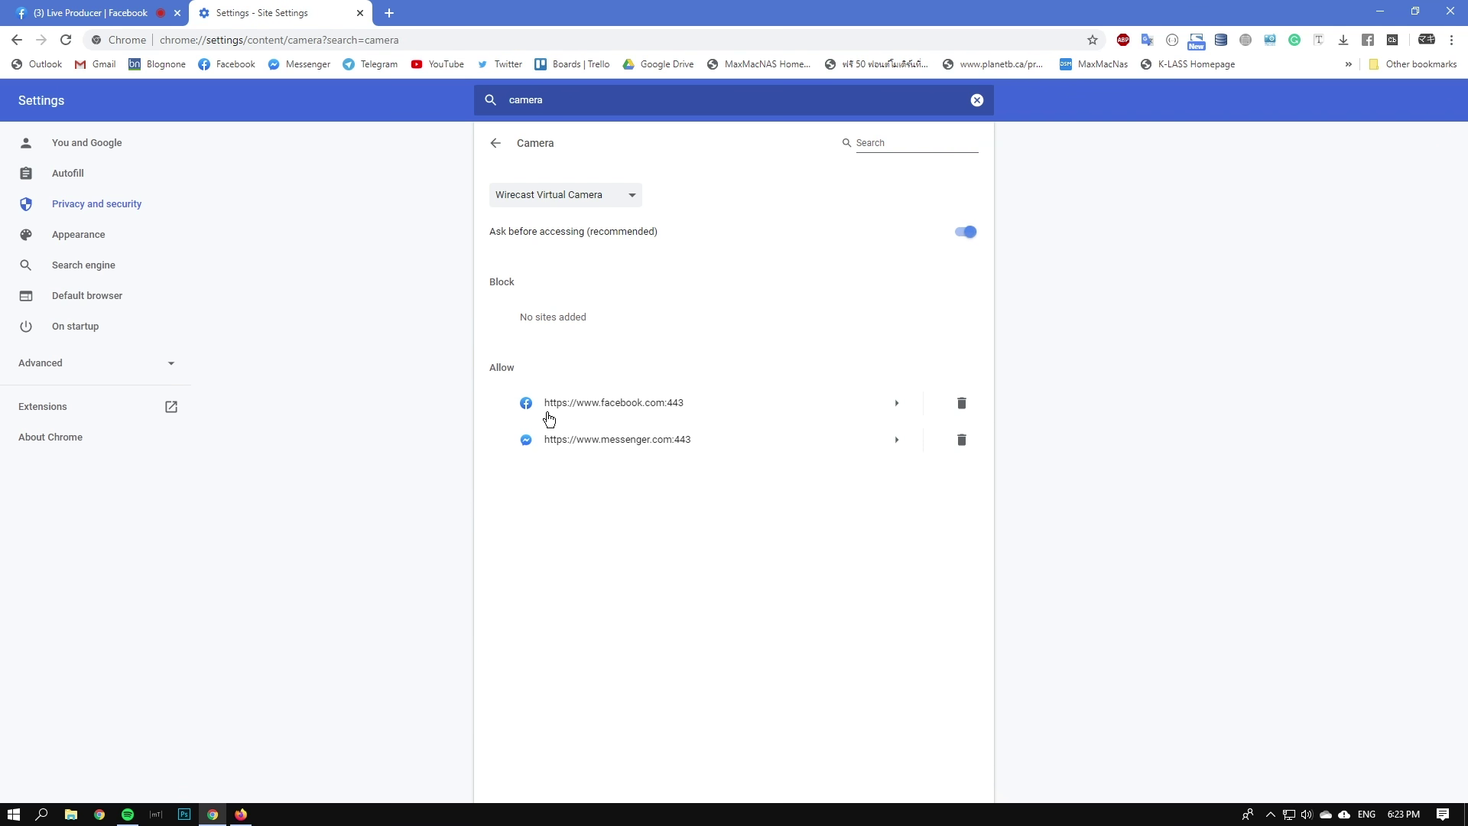
{"action": "left_click", "coordinate": [881, 412]}
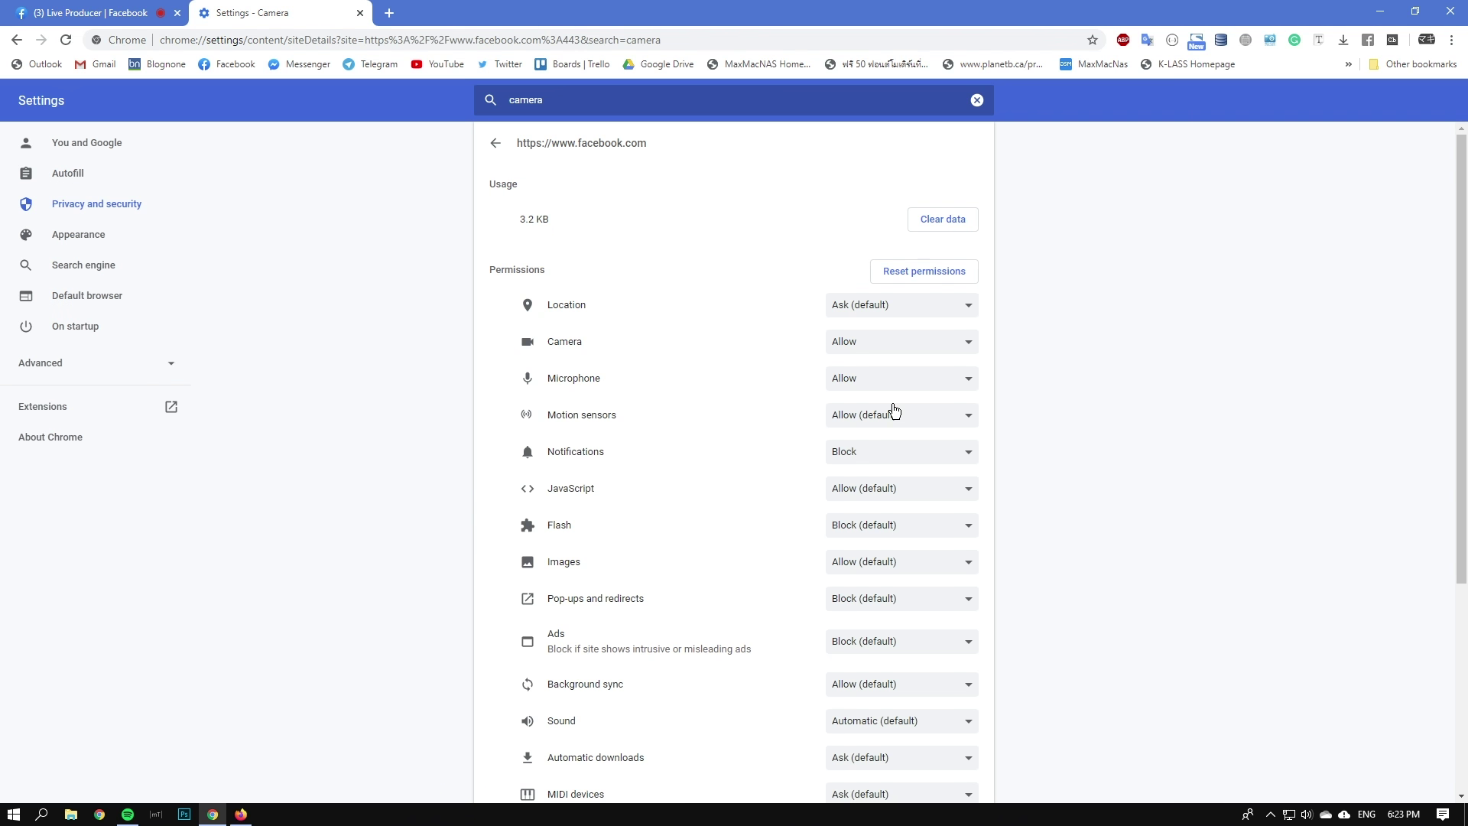
{"action": "left_click", "coordinate": [871, 351]}
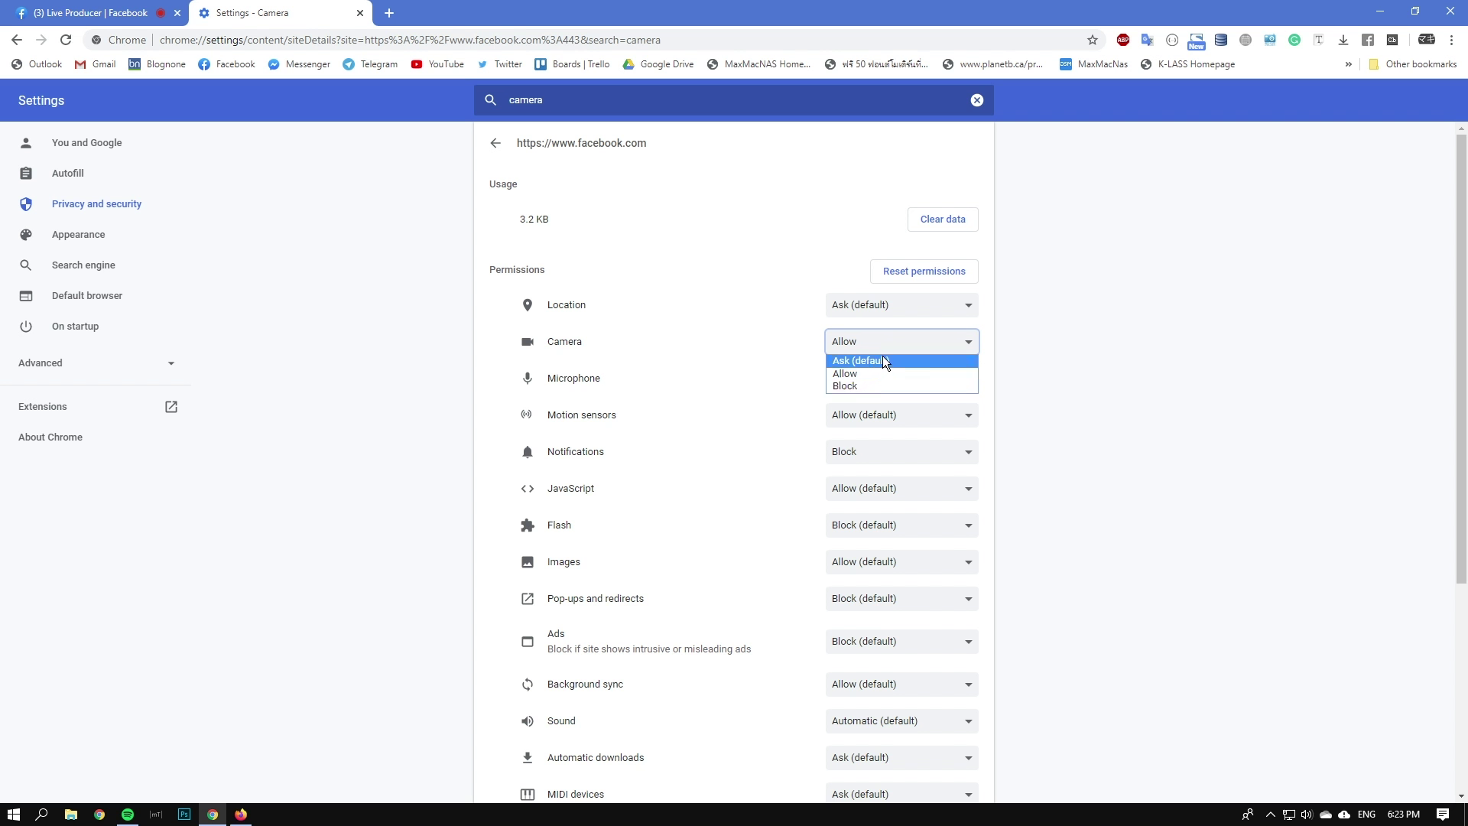
{"action": "left_click", "coordinate": [865, 372]}
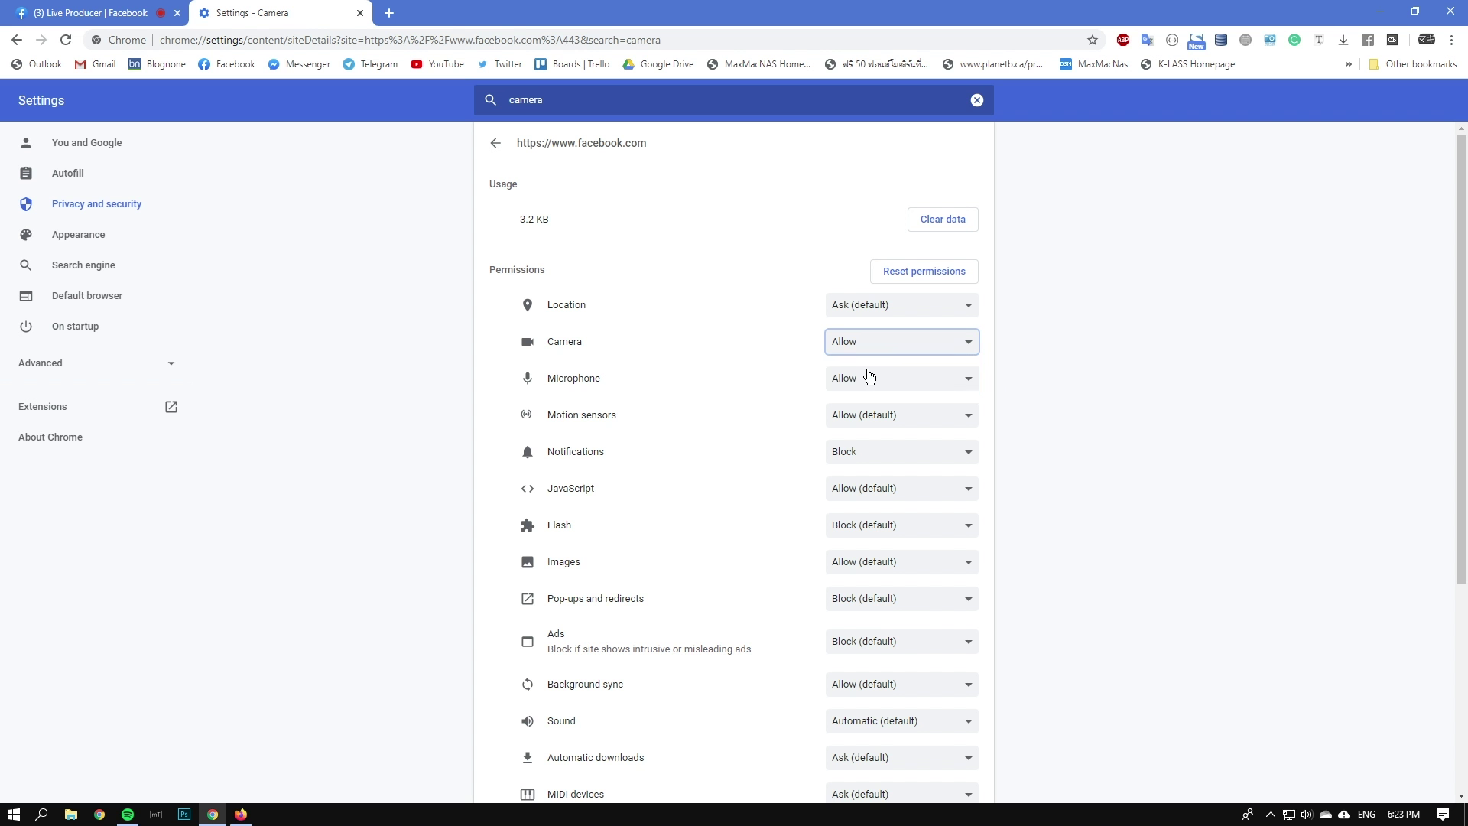
- Return to the Facebook live video page, review its preview and setup, and go live with the audience set to Only me
{"action": "left_click", "coordinate": [128, 7]}
{"action": "scroll", "coordinate": [701, 286], "scroll_direction": "down", "scroll_amount": 2}
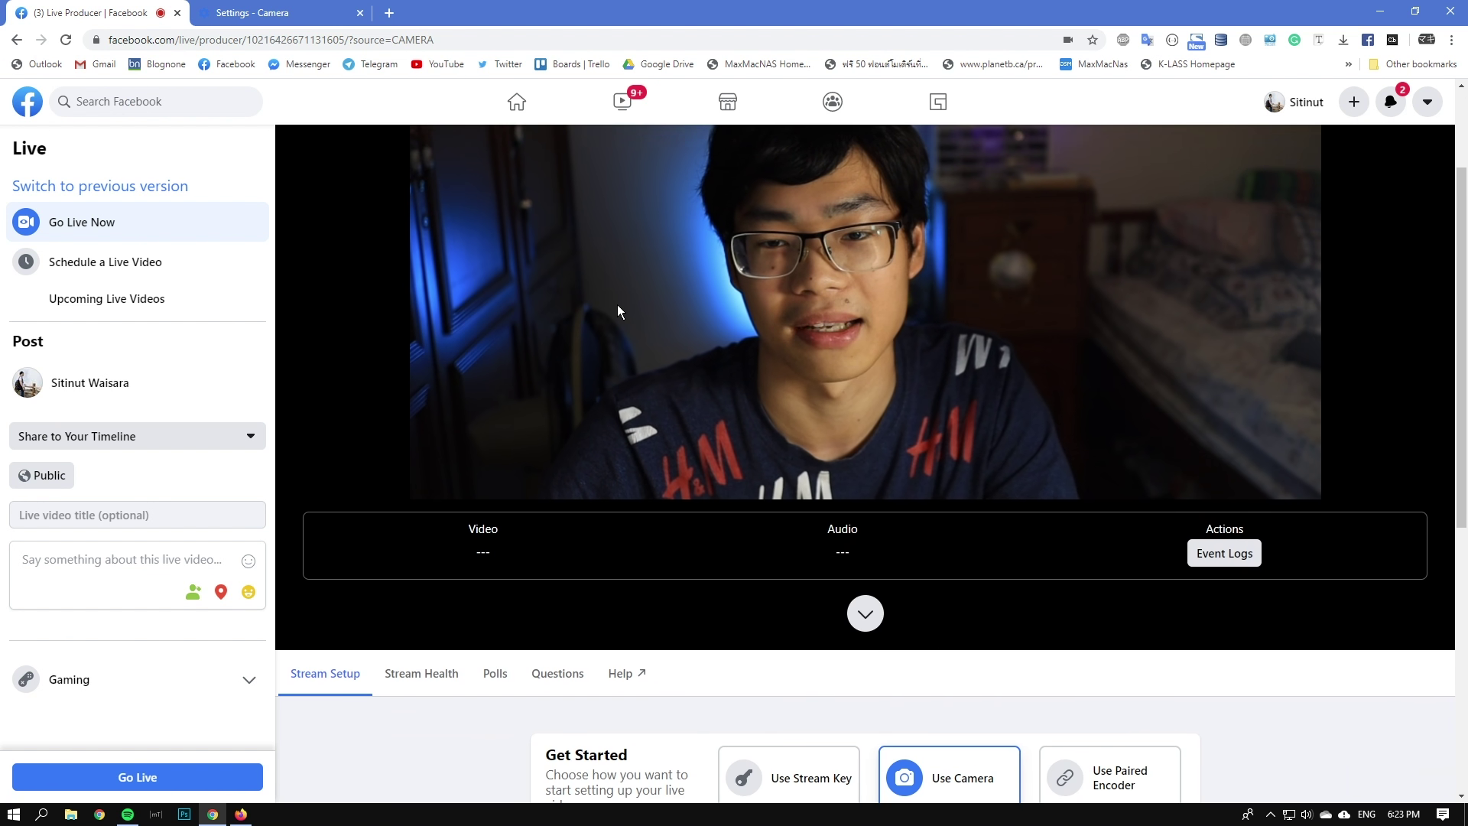
{"action": "scroll", "coordinate": [966, 443], "scroll_direction": "down", "scroll_amount": 5}
{"action": "scroll", "coordinate": [966, 442], "scroll_direction": "up", "scroll_amount": 7}
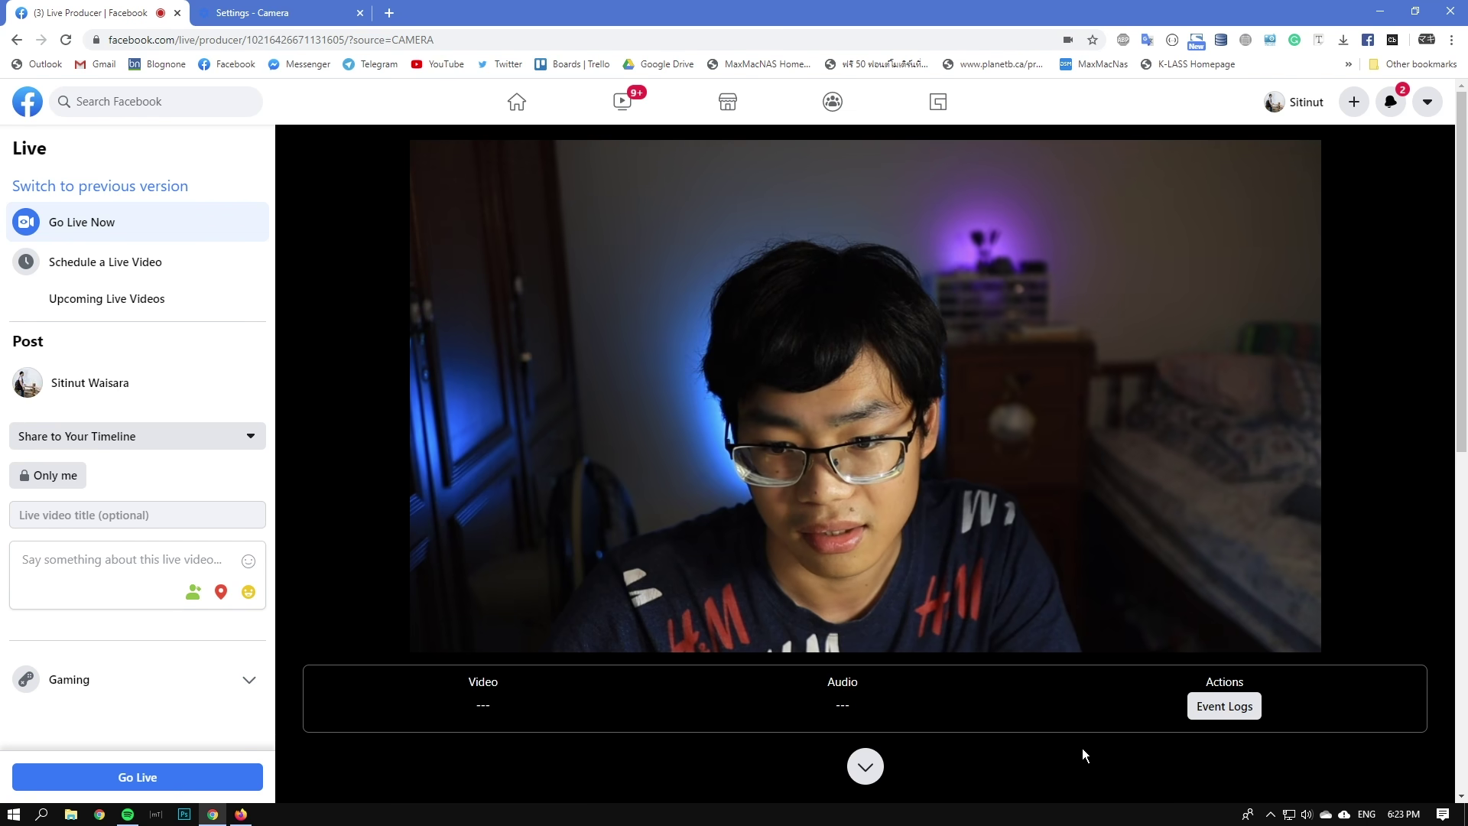
{"action": "left_click", "coordinate": [195, 780]}
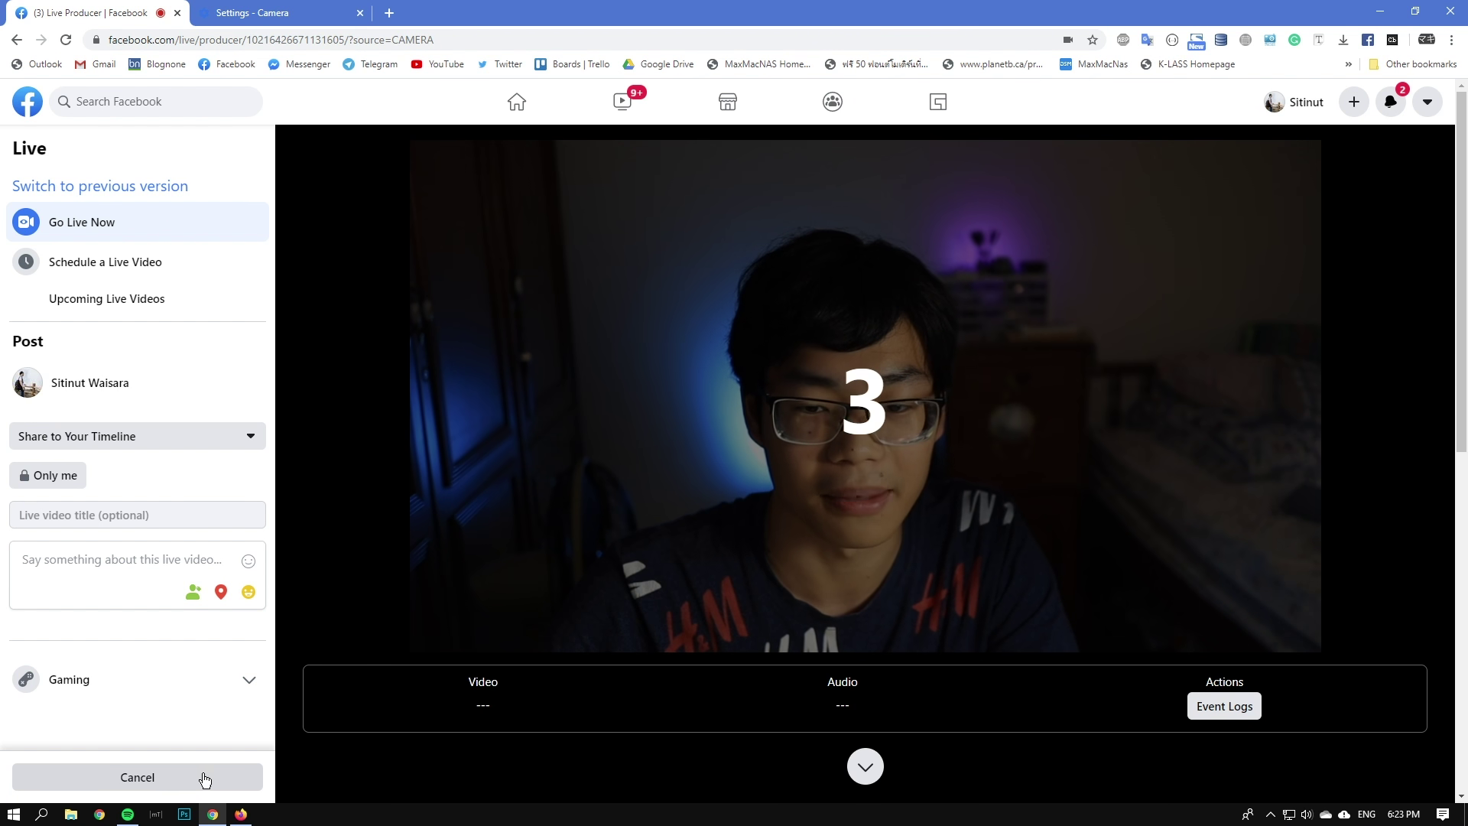